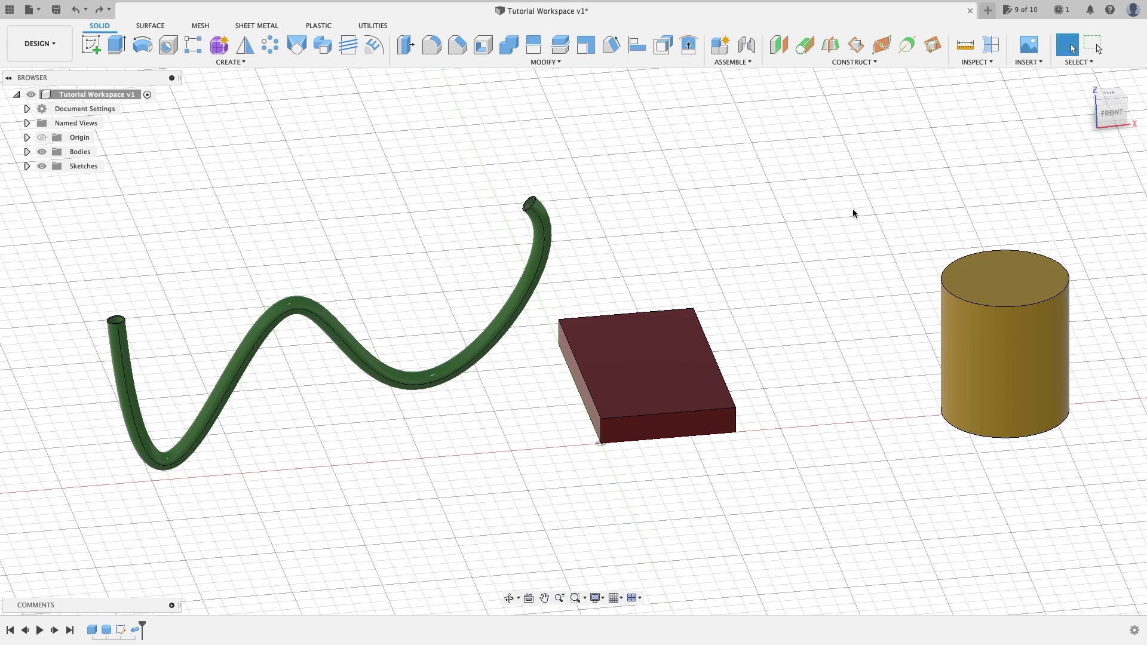
- Create a construction axis through the centre of the yellow cylinder with Axis Through Cylinder/Cone/Torus, using its curved side face
left_click(856, 63)
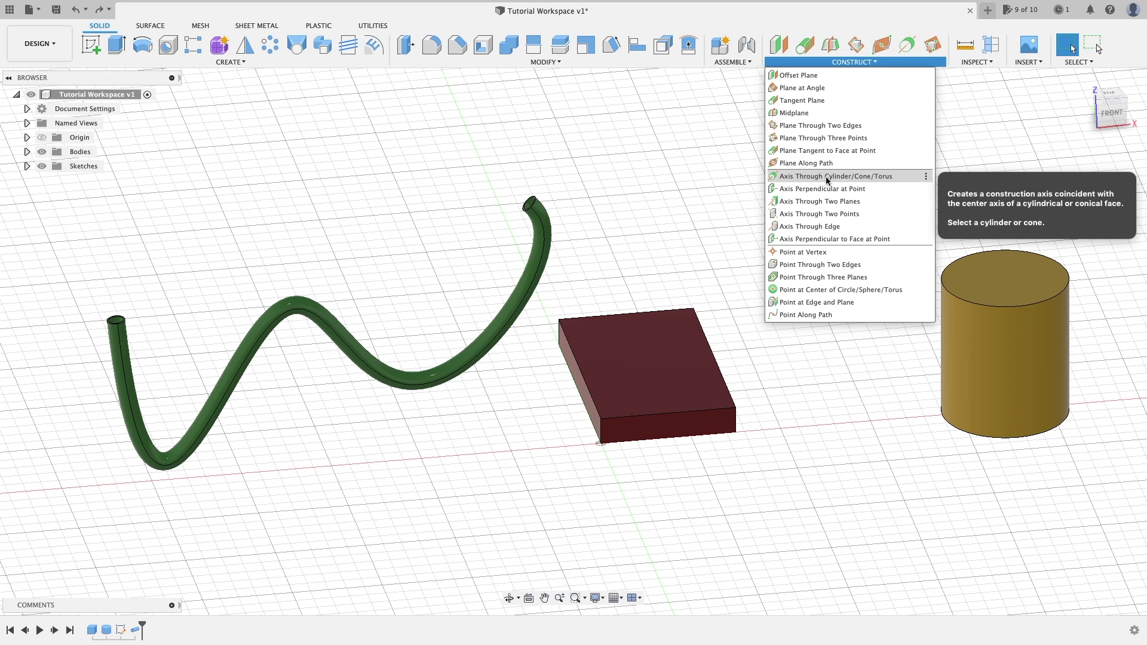
left_click(895, 176)
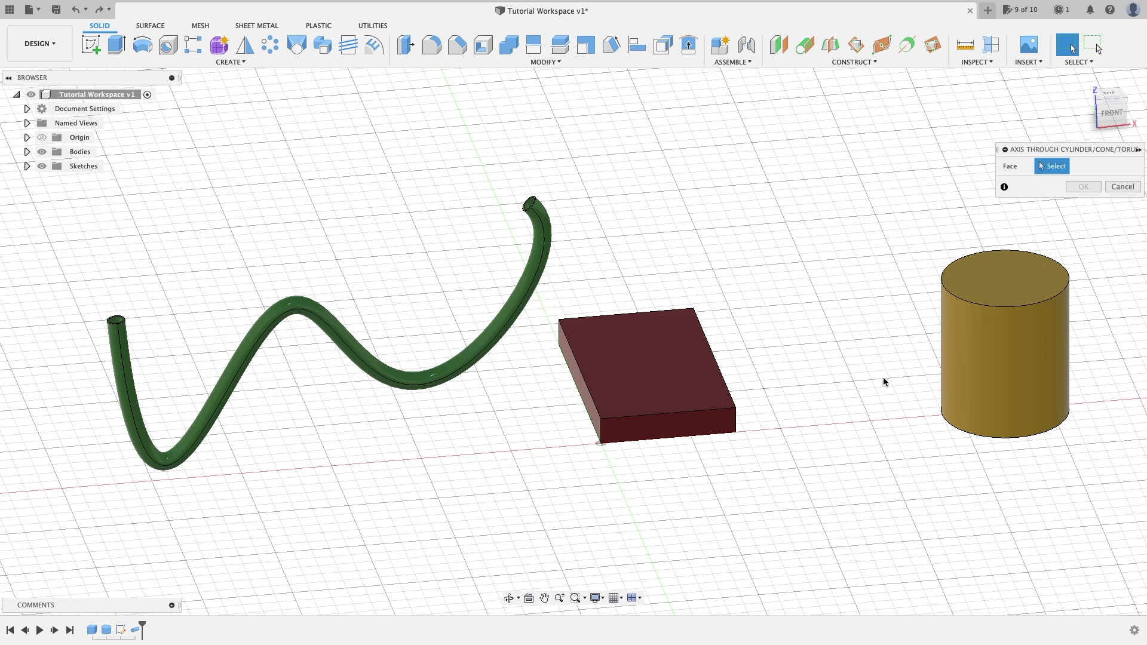
middle_click_drag(831, 376, 583, 376)
scroll(794, 323, "up", 3)
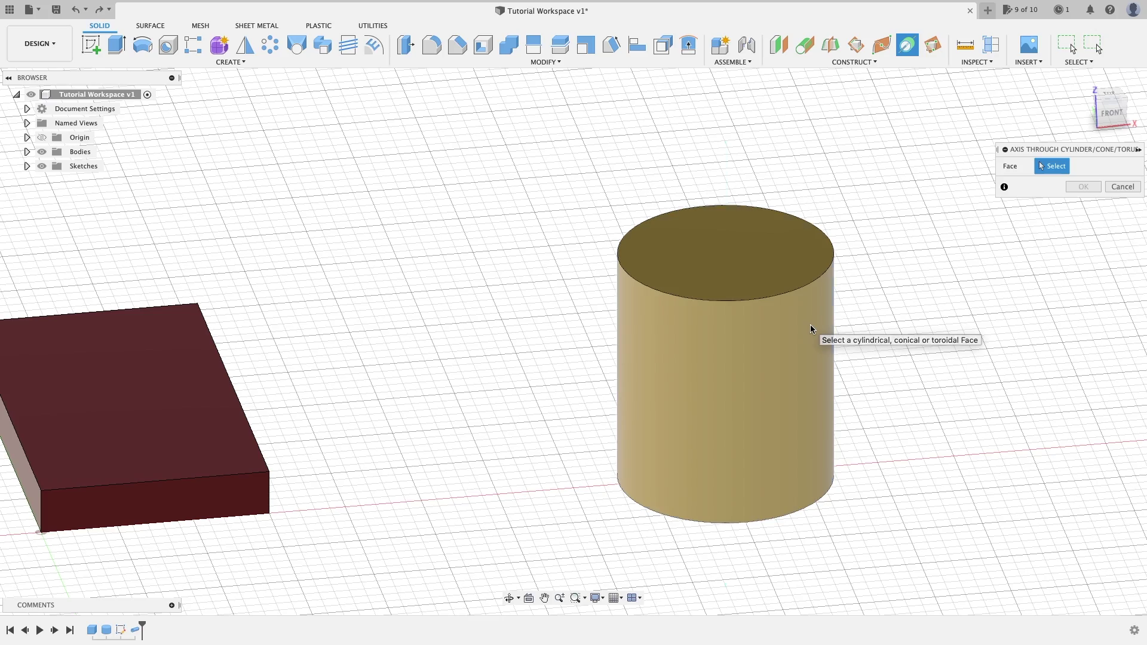
left_click(810, 325)
middle_click_drag(854, 318, 820, 328, "shift")
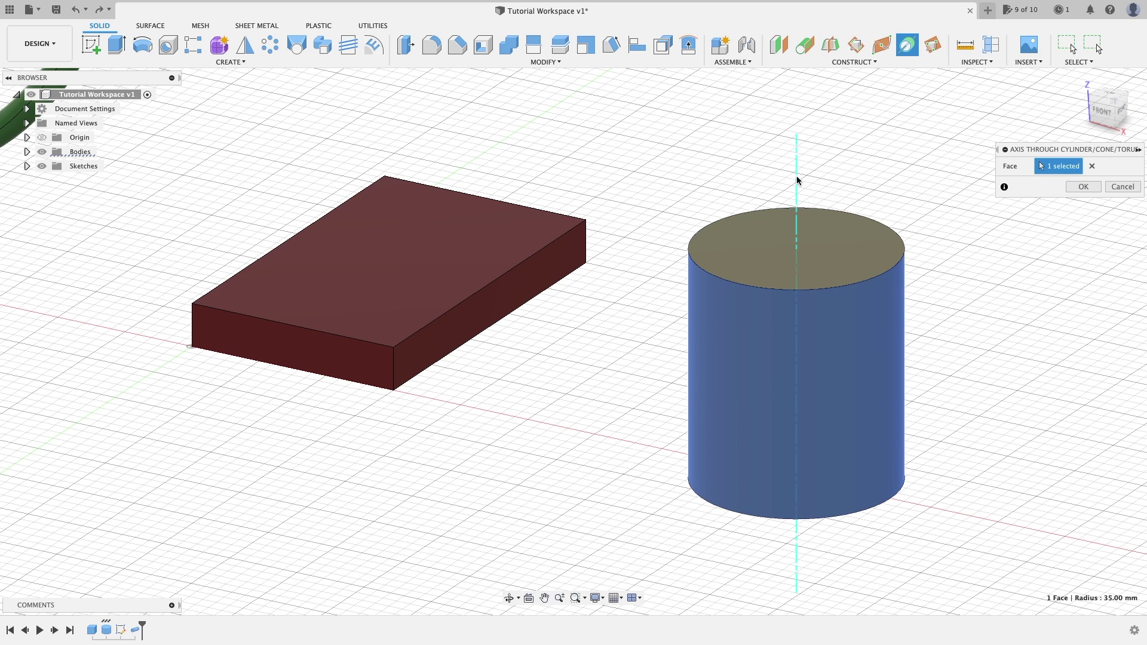
left_click(1087, 187)
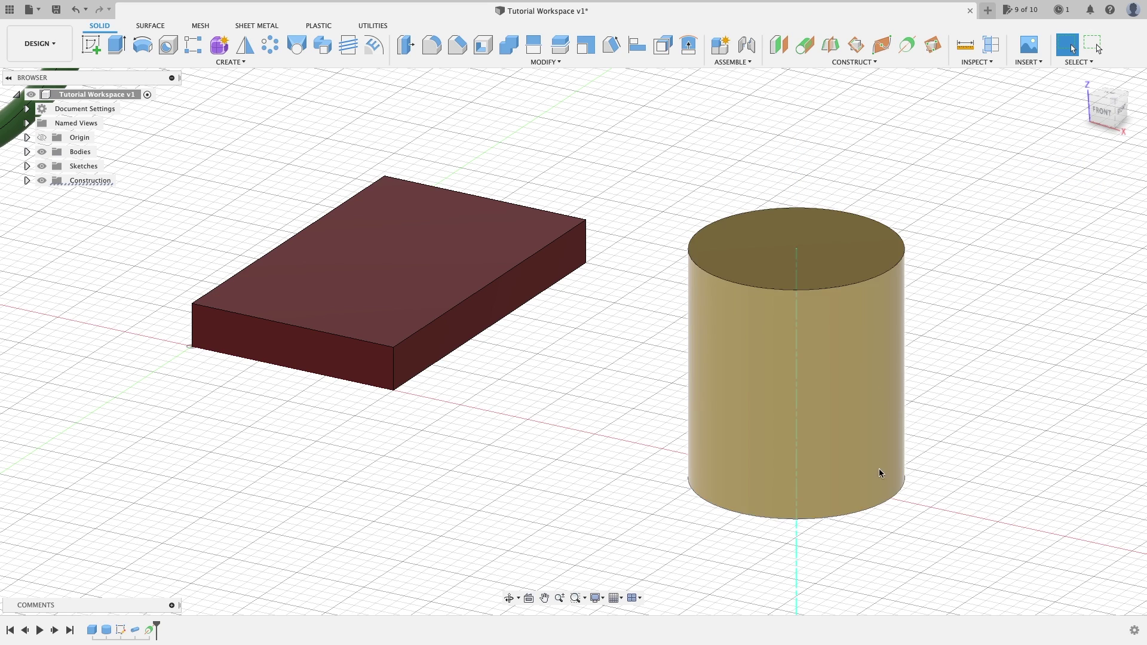
left_click(797, 249)
- Try Axis Perpendicular at Point on the red box's top face, first near the front edge and again near the back right corner
middle_click_drag(511, 144, 750, 169)
left_click(855, 62)
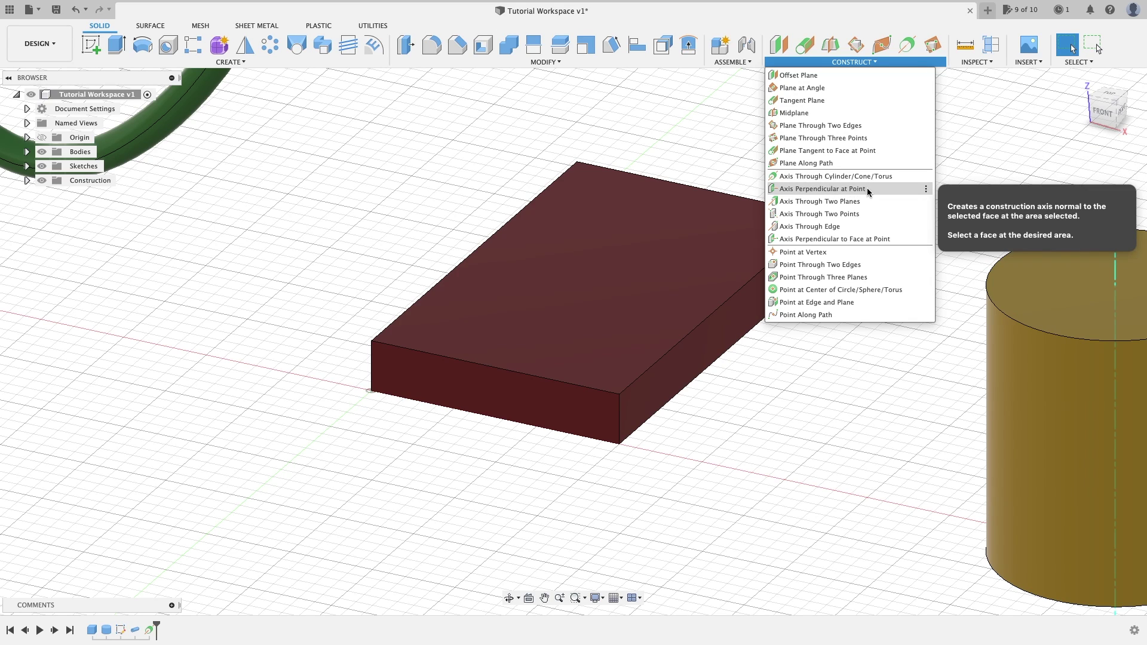
left_click(846, 189)
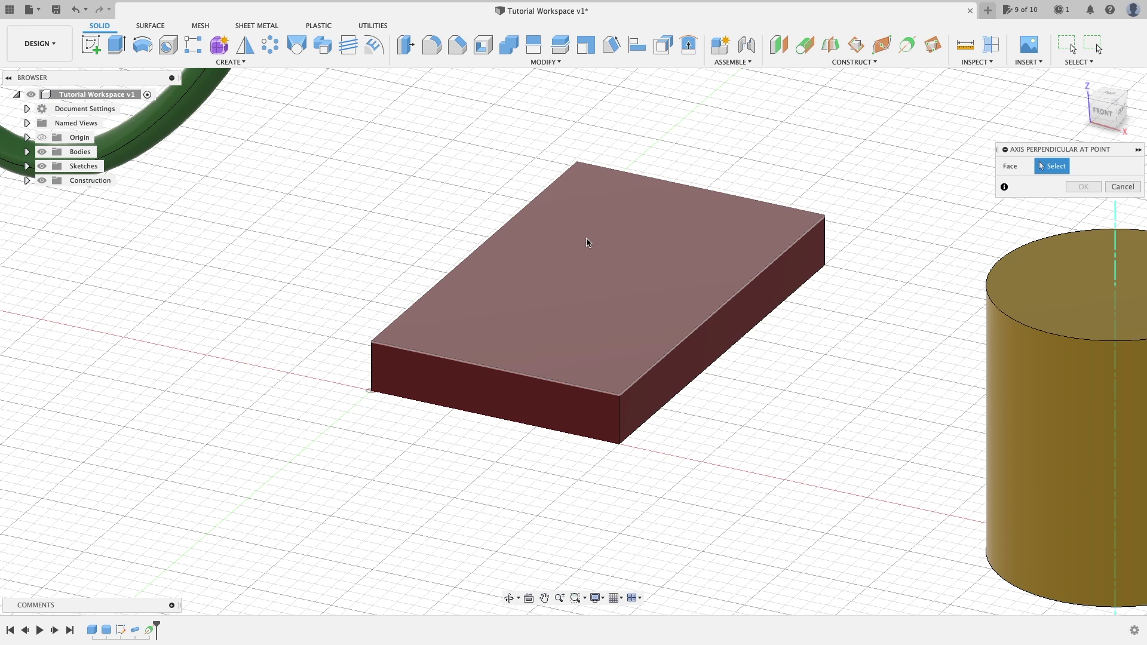
scroll(626, 227, "up", 3)
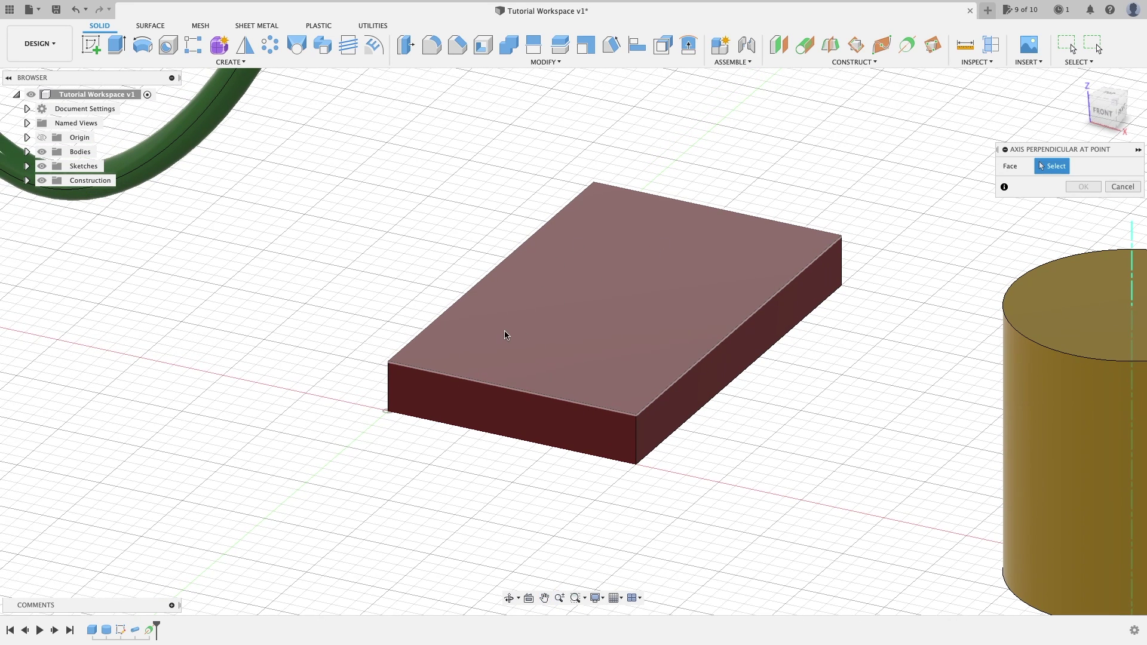
left_click(449, 357)
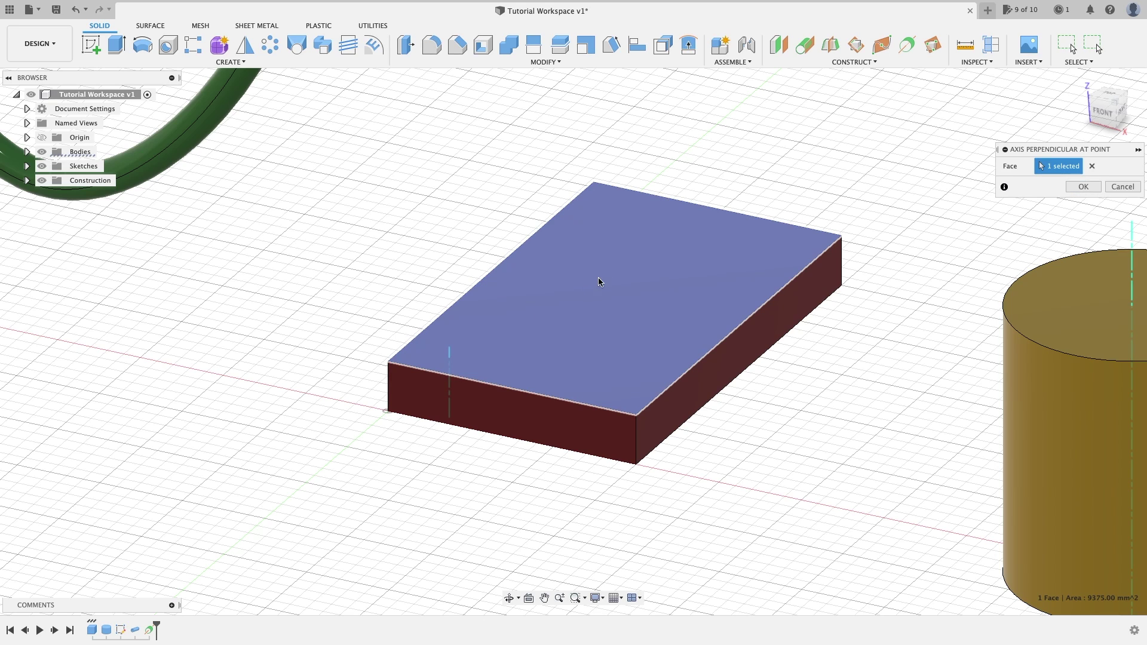
left_click(651, 279)
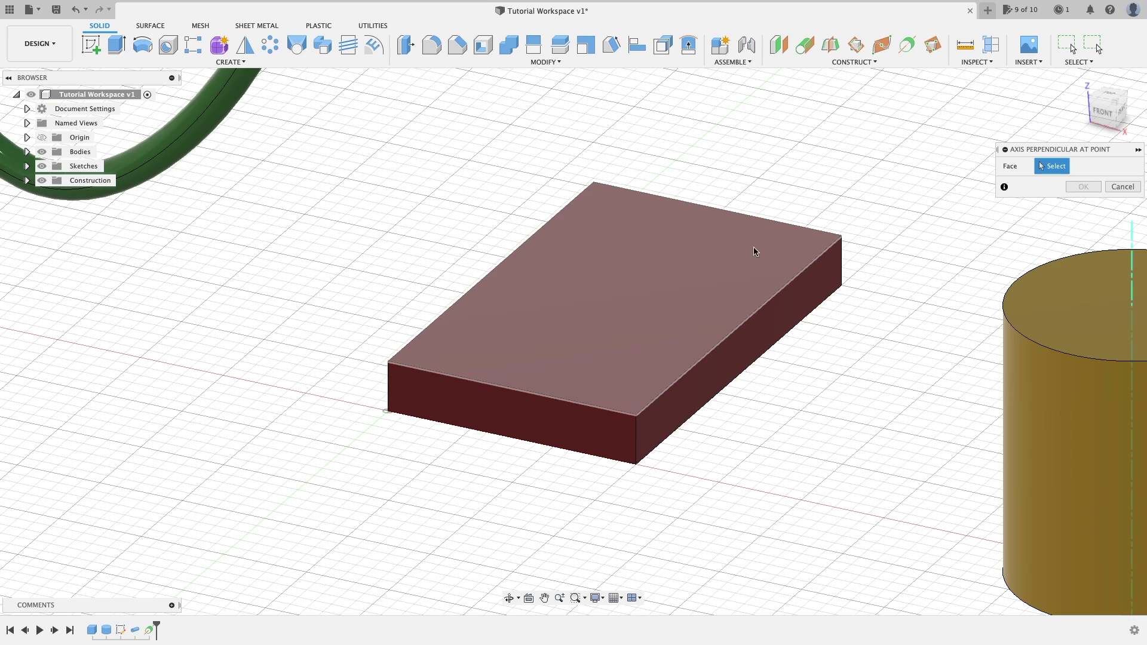
left_click(769, 250)
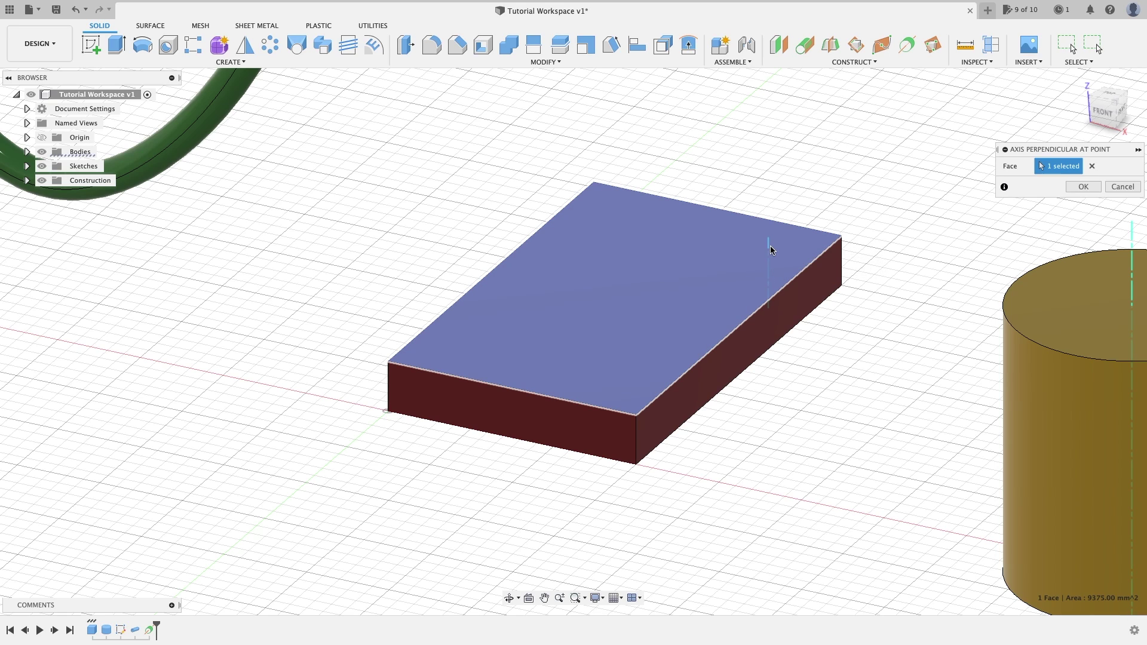
left_click(1117, 187)
- Try Axis Through Two Planes using the red box's top face and its adjacent right side face
left_click(856, 62)
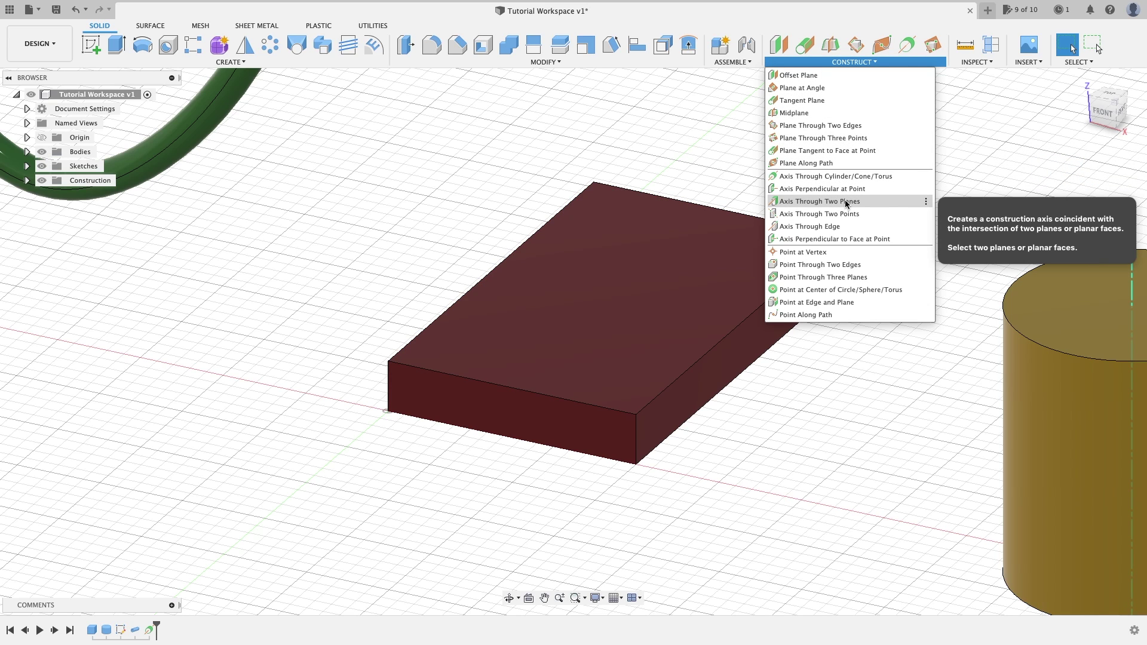
left_click(865, 202)
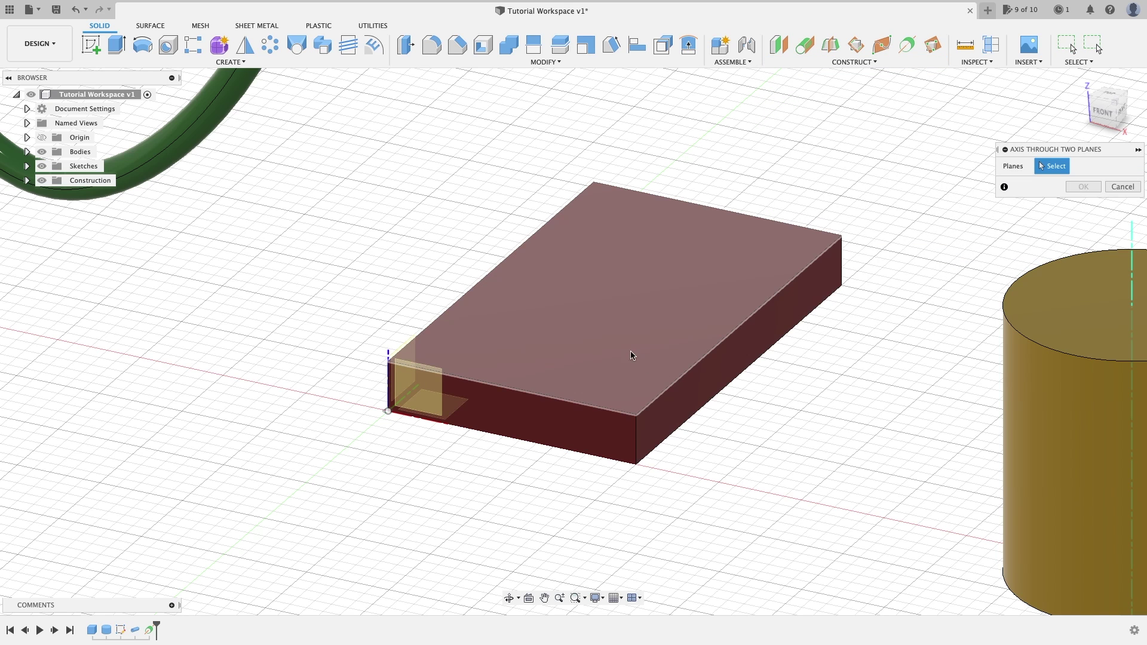
left_click(629, 303)
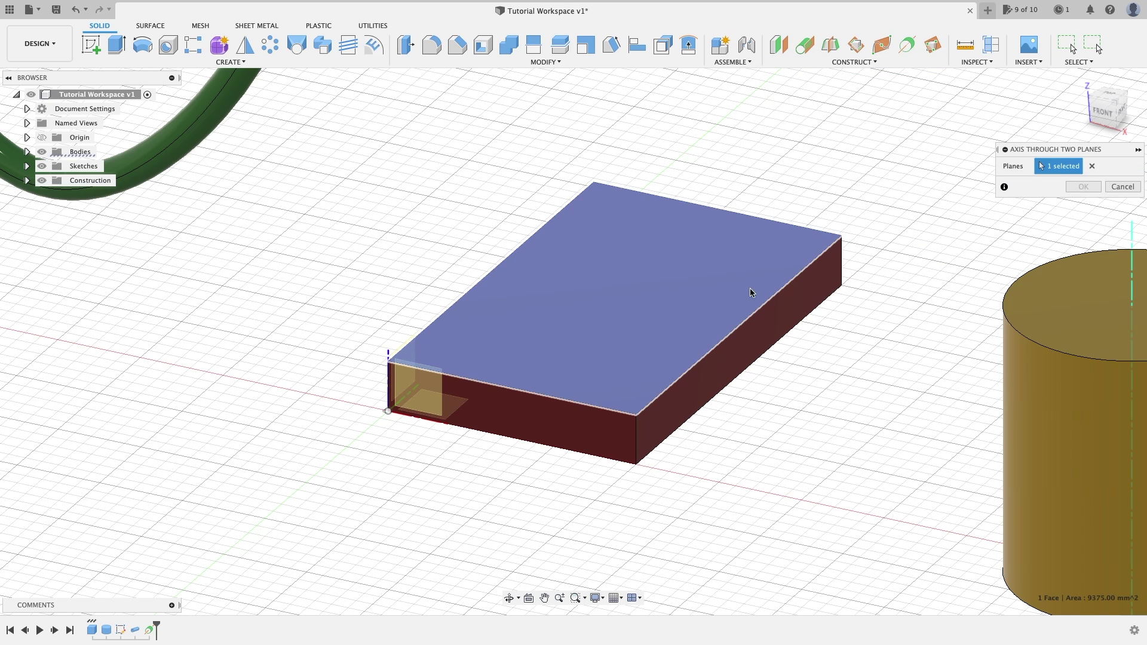
left_click(772, 321)
scroll(661, 362, "up", 1)
scroll(661, 363, "up", 1)
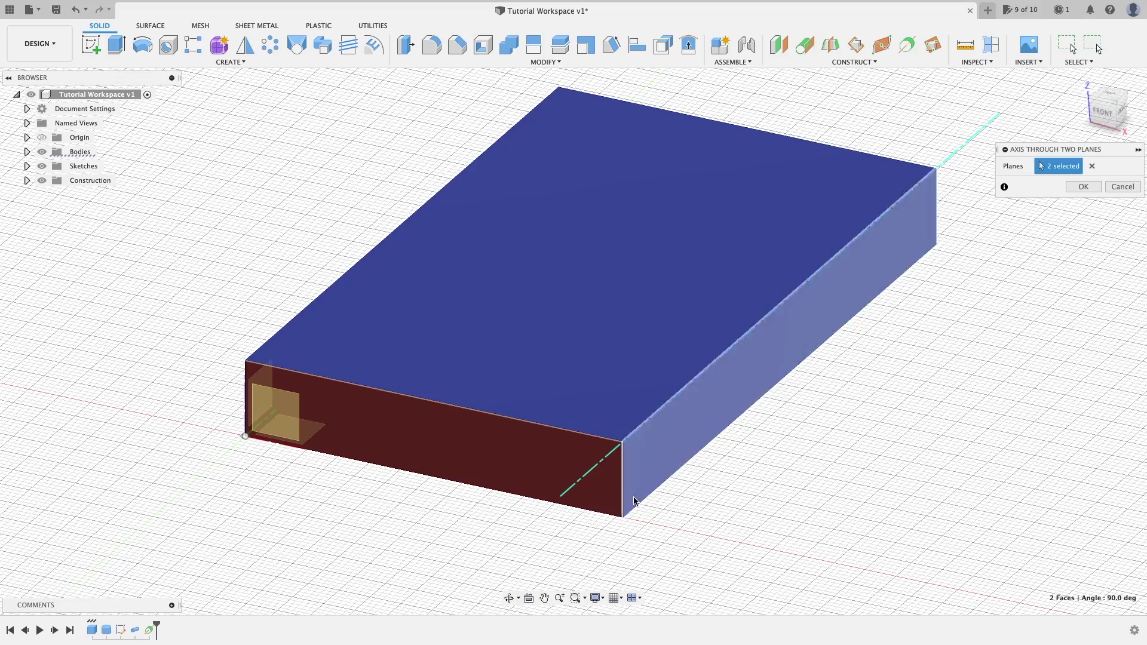
middle_click_drag(753, 430, 722, 417, "shift")
left_click(1121, 186)
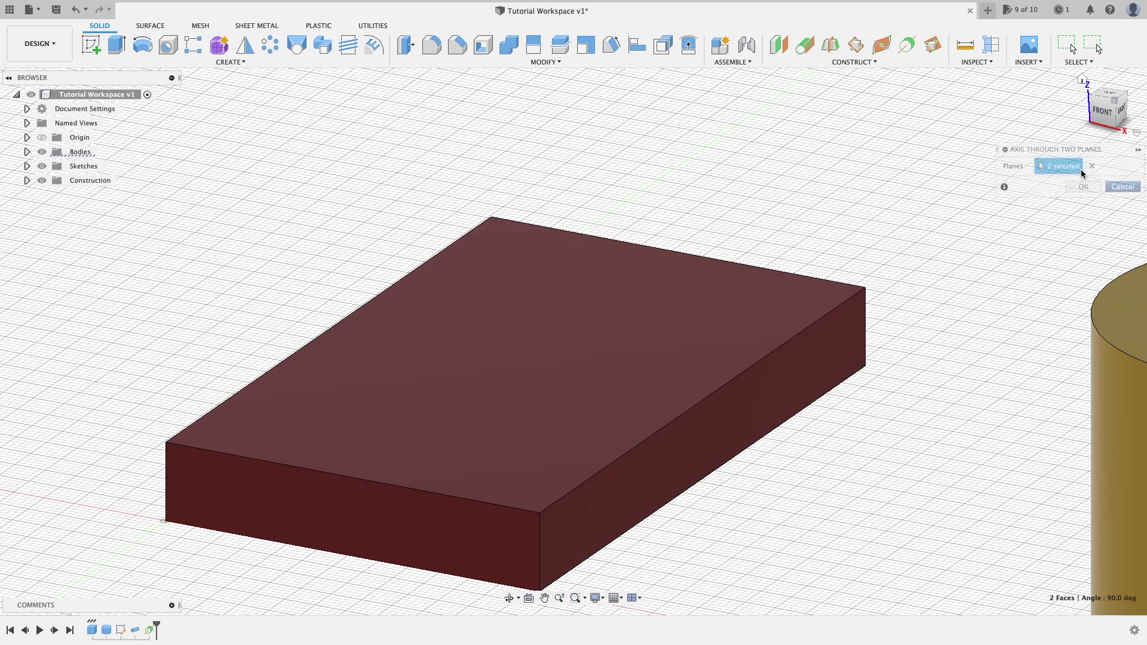
- Try Axis Through Two Points using the two end vertices of the red box's upper right edge
left_click(852, 62)
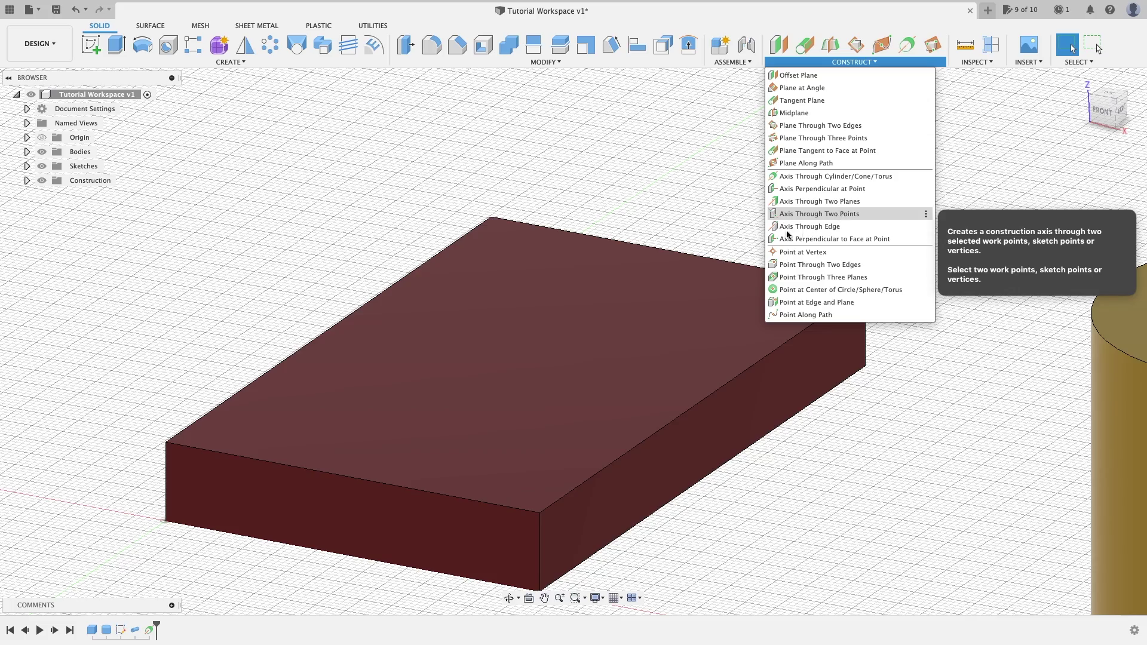
left_click(848, 213)
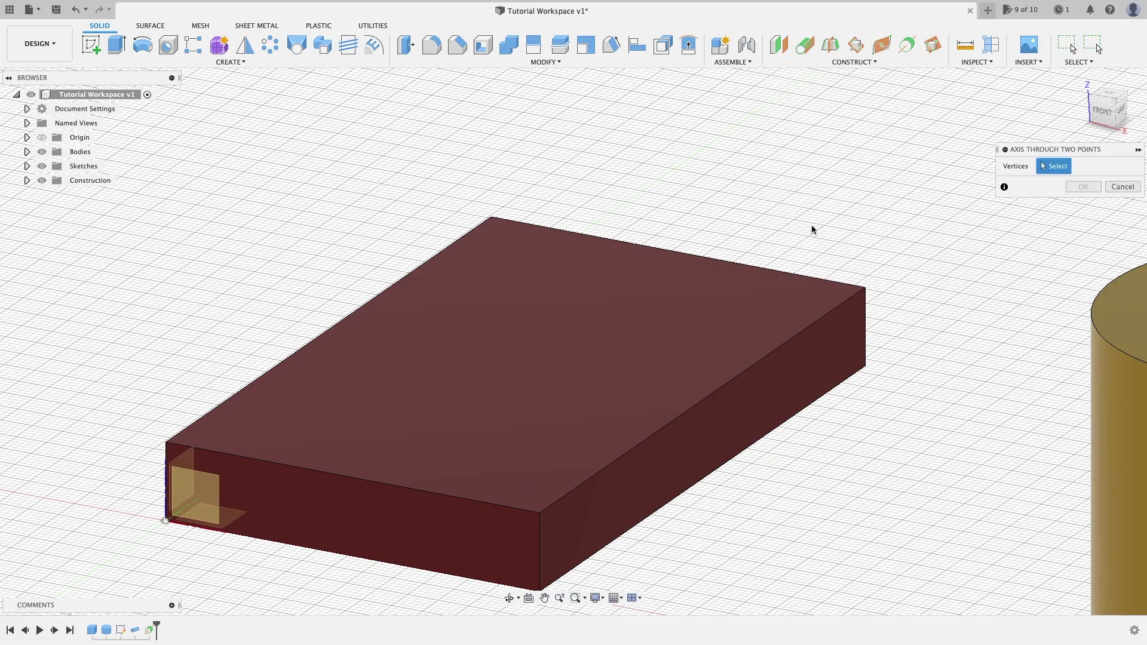
middle_click_drag(815, 228, 857, 123)
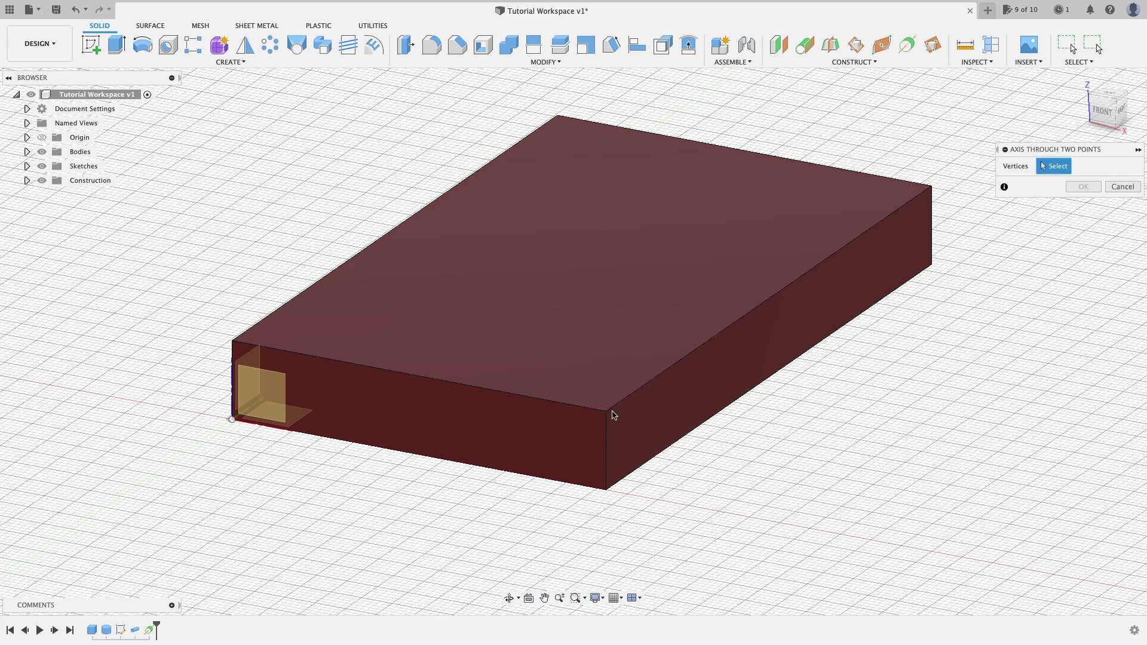
left_click(606, 411)
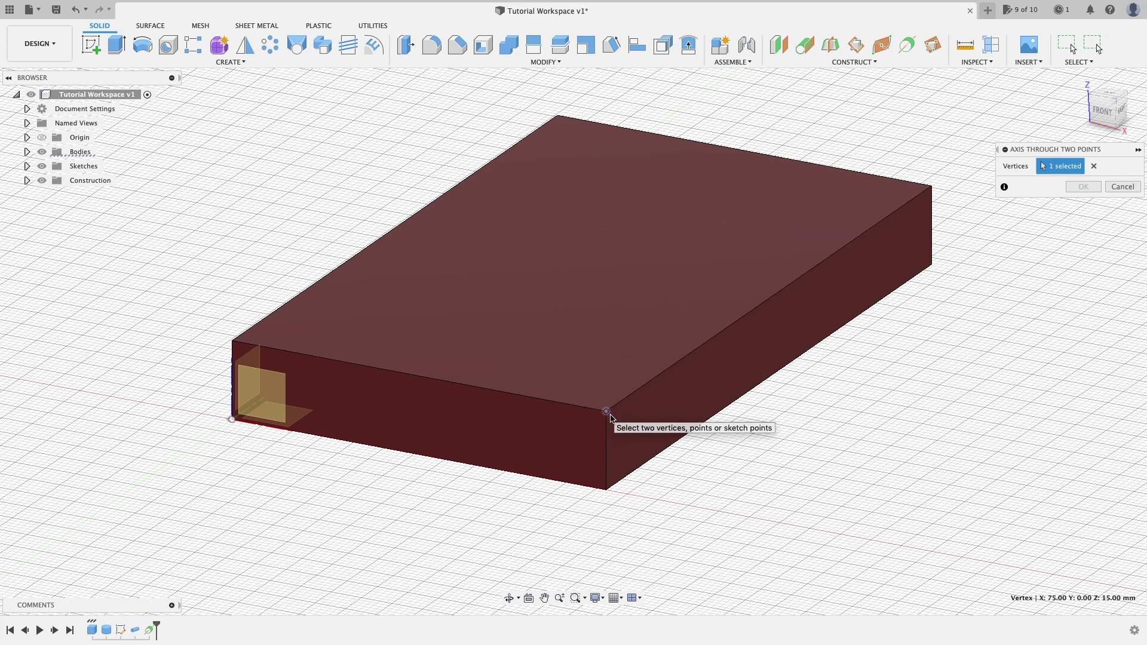
left_click(932, 185)
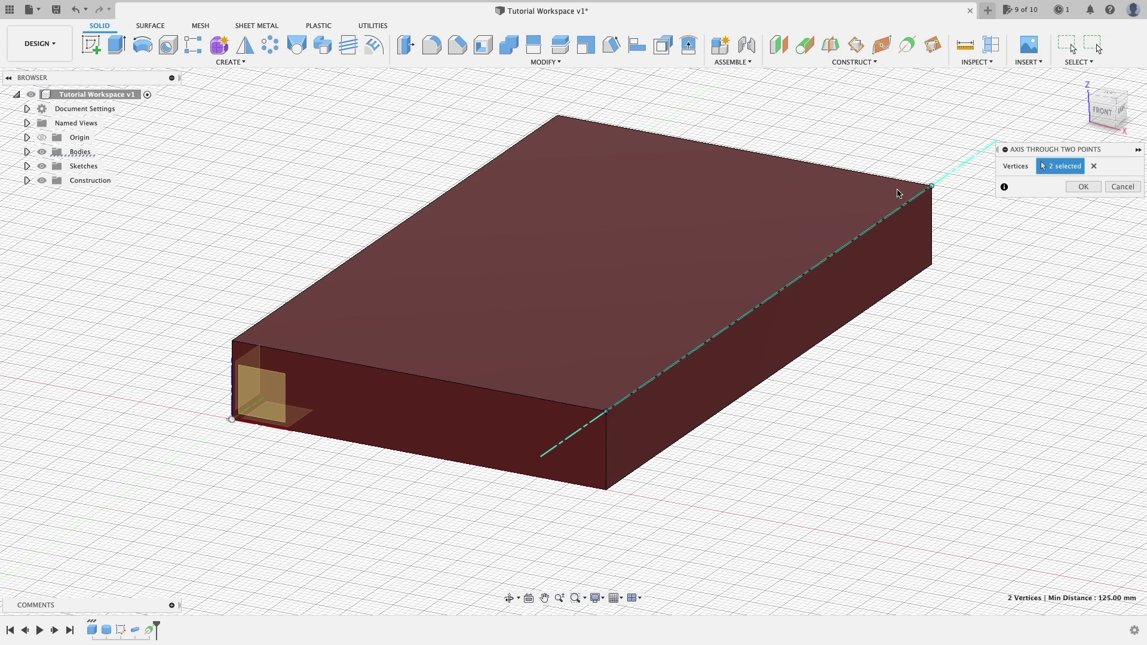
key("Return")
- Try Axis Through Two Points again with the upper and lower vertices of the red box's front right corner
right_click(883, 360)
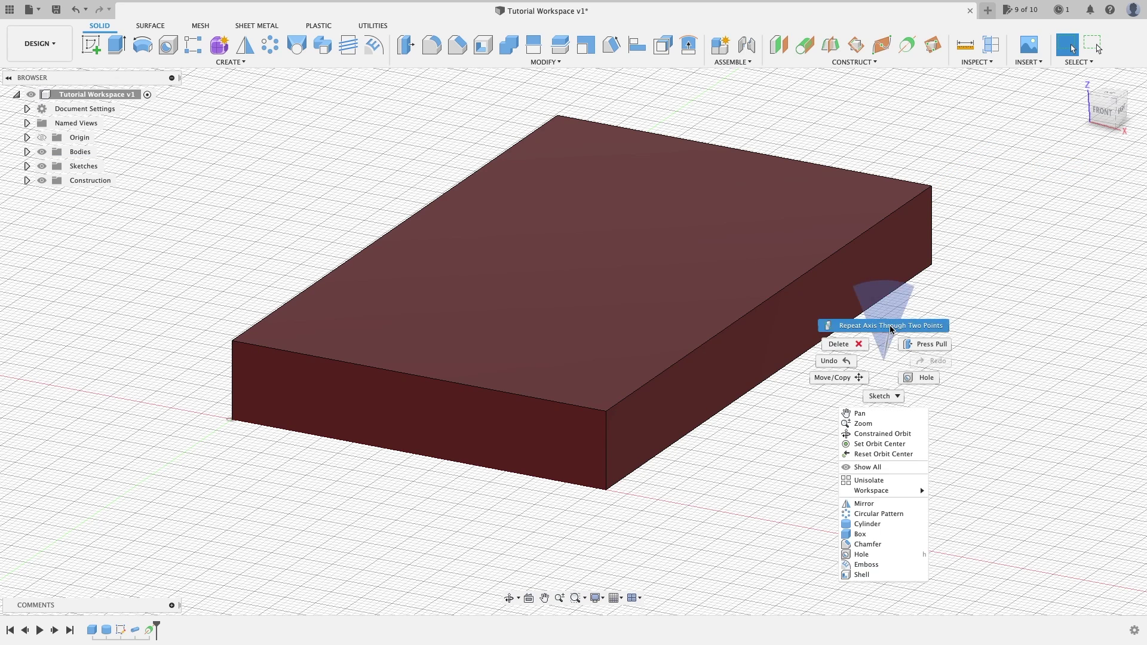
left_click(861, 326)
left_click(606, 411)
left_click(606, 489)
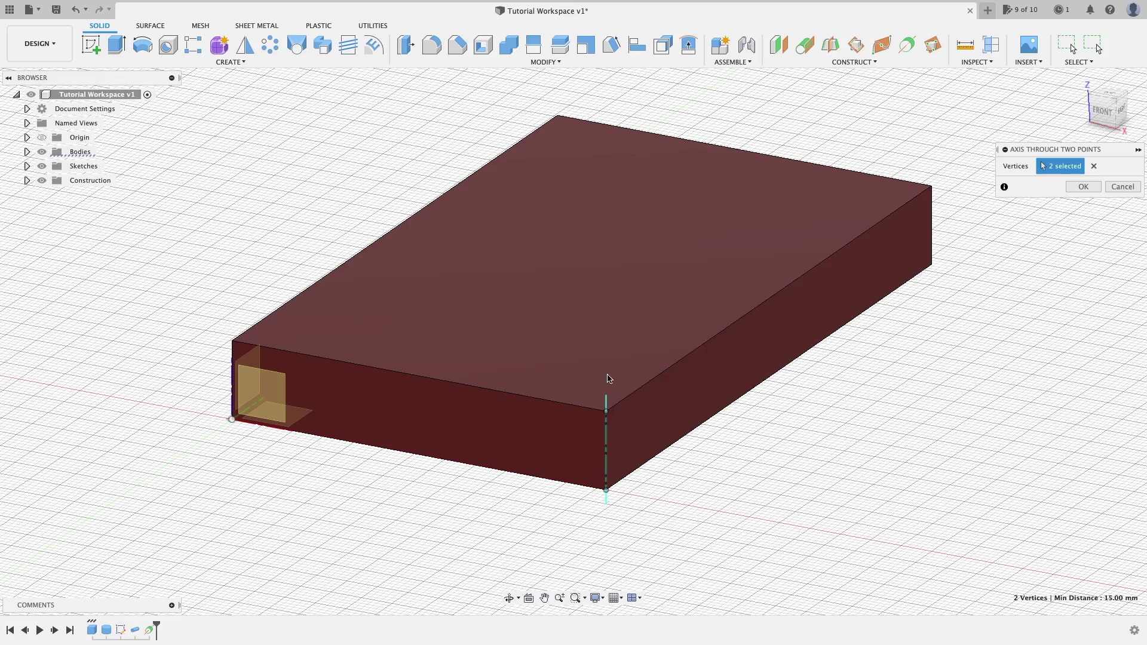
middle_click_drag(617, 445, 613, 449, "shift")
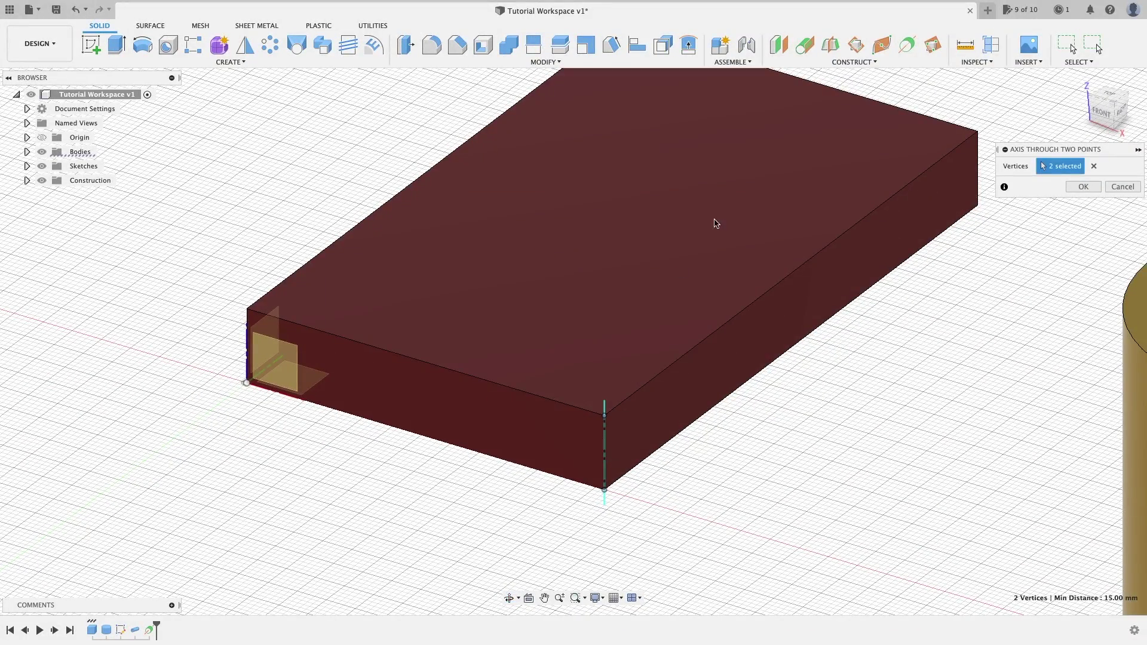
left_click(1083, 187)
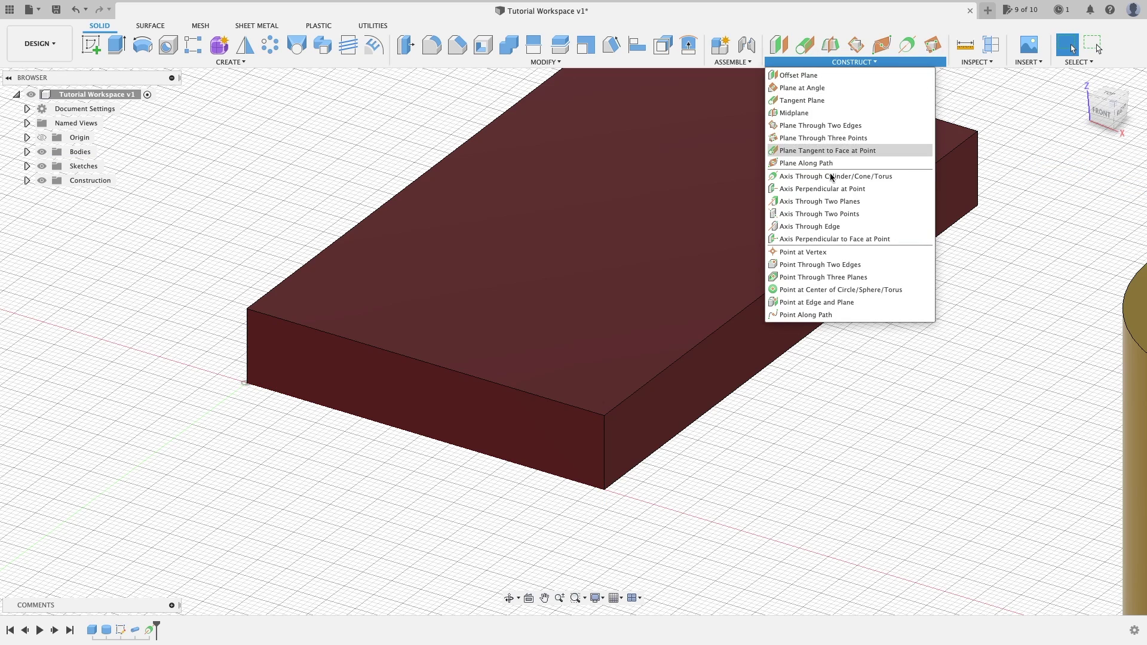
- Construct an axis along the red box's upper front edge with Axis Through Edge
left_click(854, 62)
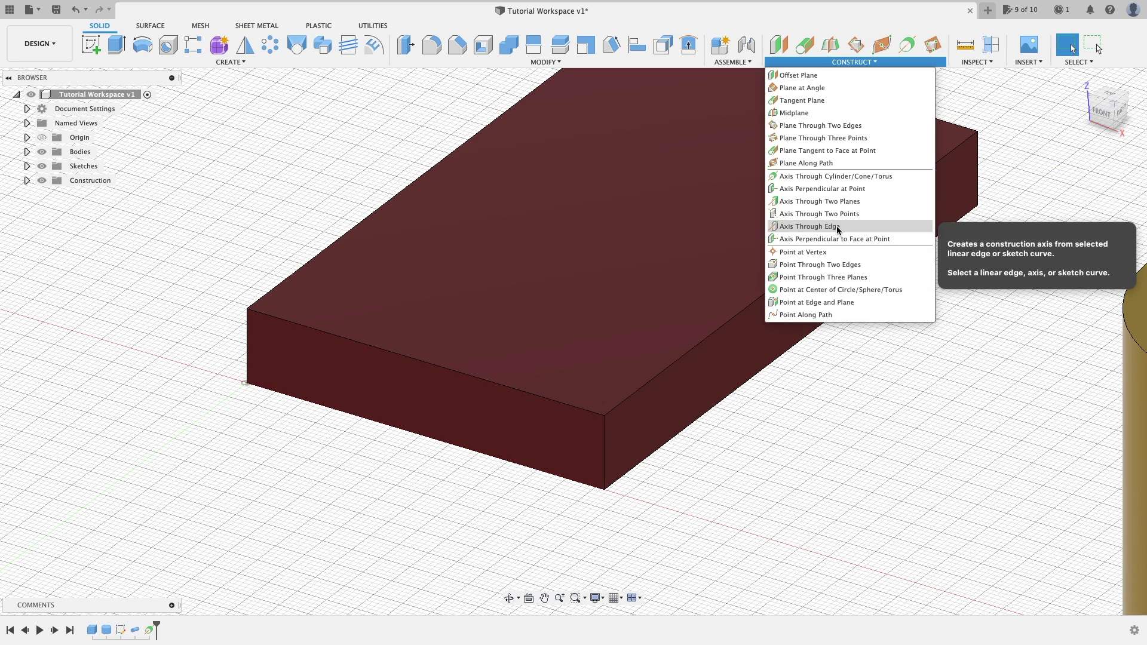
left_click(848, 226)
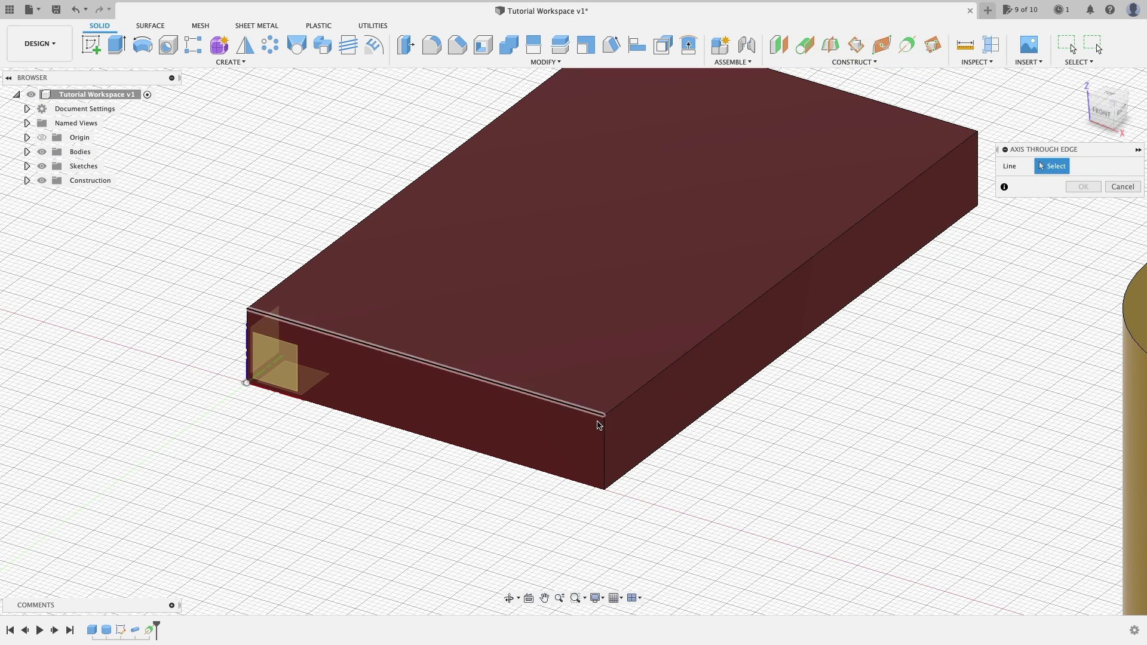
left_click(564, 406)
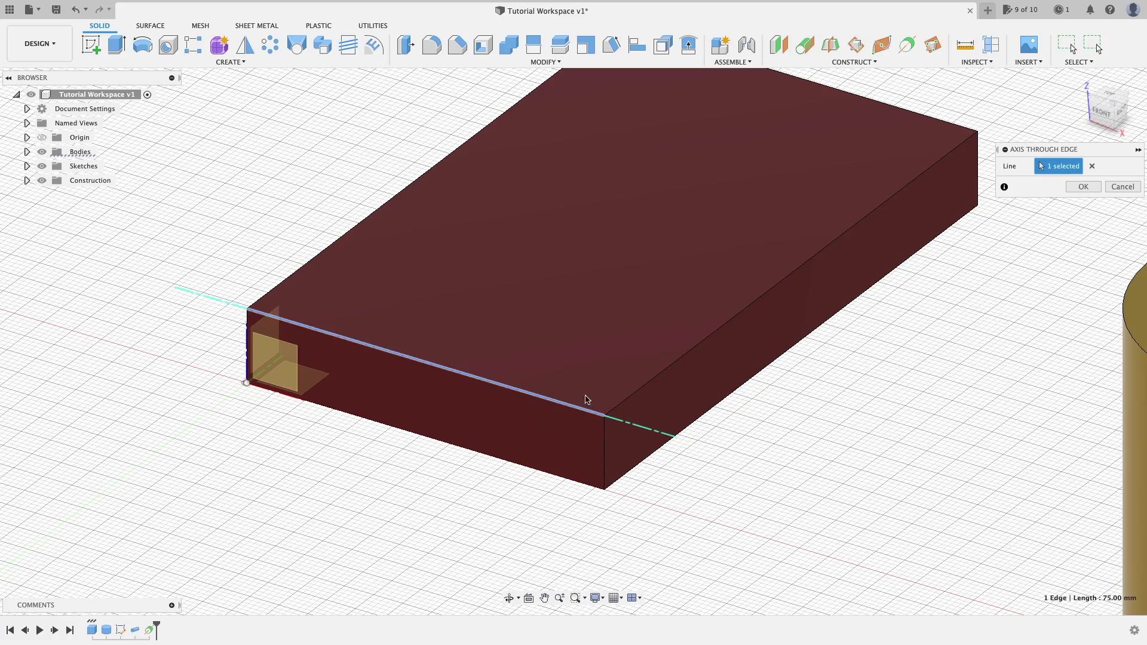
middle_click_drag(707, 445, 807, 119, "shift")
- Try Axis Perpendicular to Face at Point using the red box's long right side face and that face's upper back corner
left_click(863, 62)
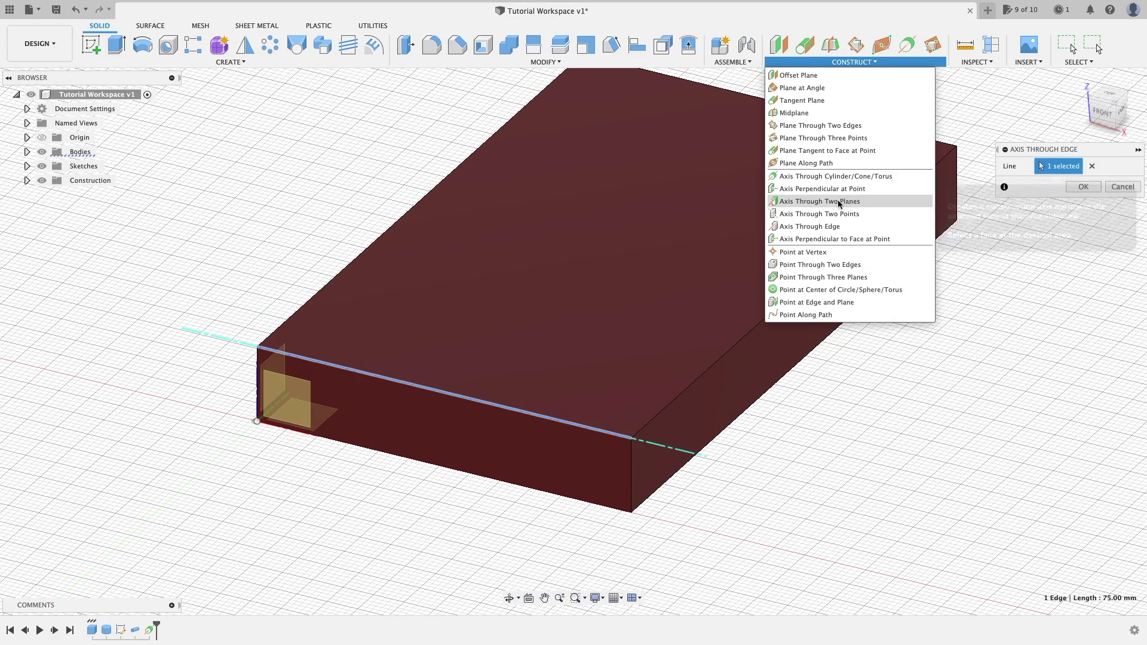
left_click(833, 239)
left_click(862, 64)
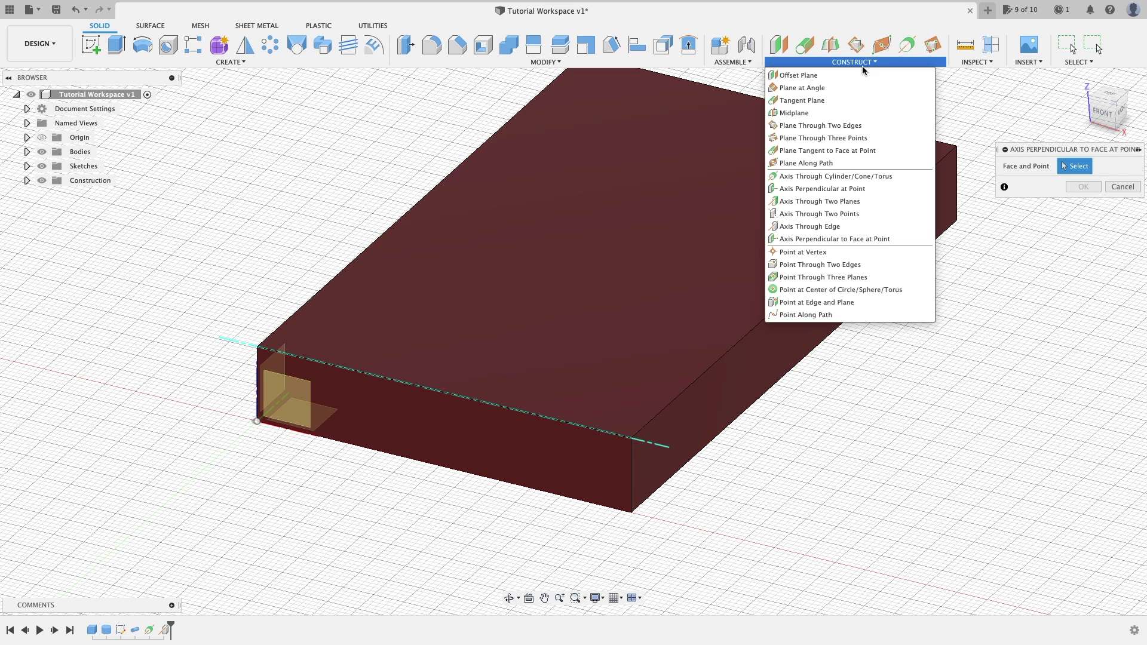
left_click(844, 239)
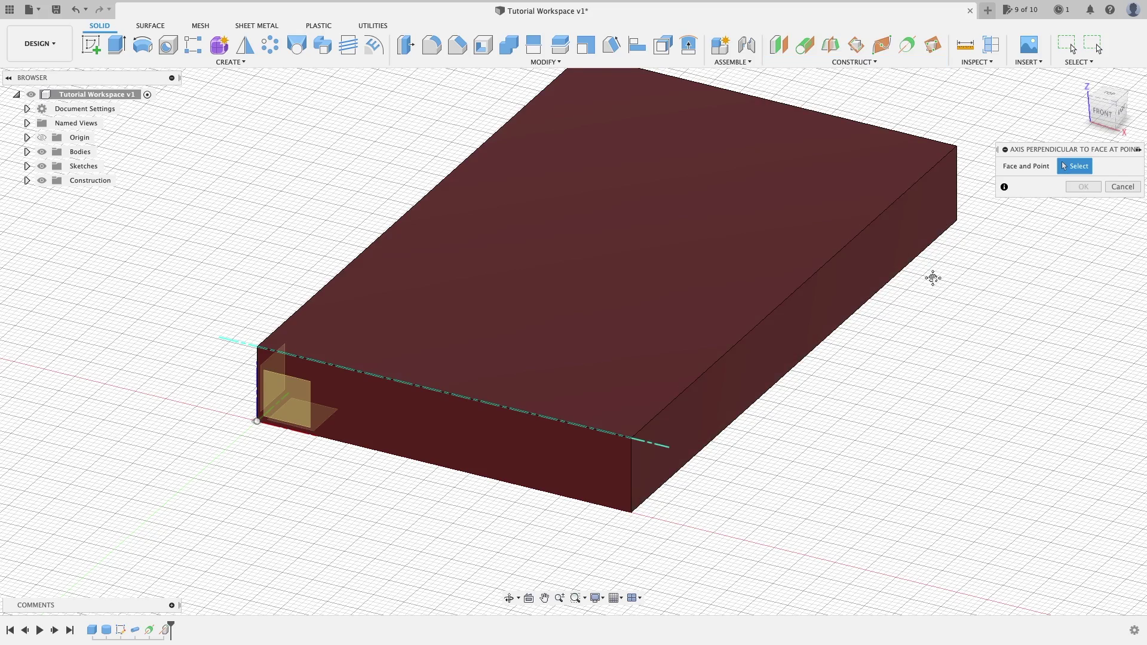
middle_click_drag(933, 277, 840, 282)
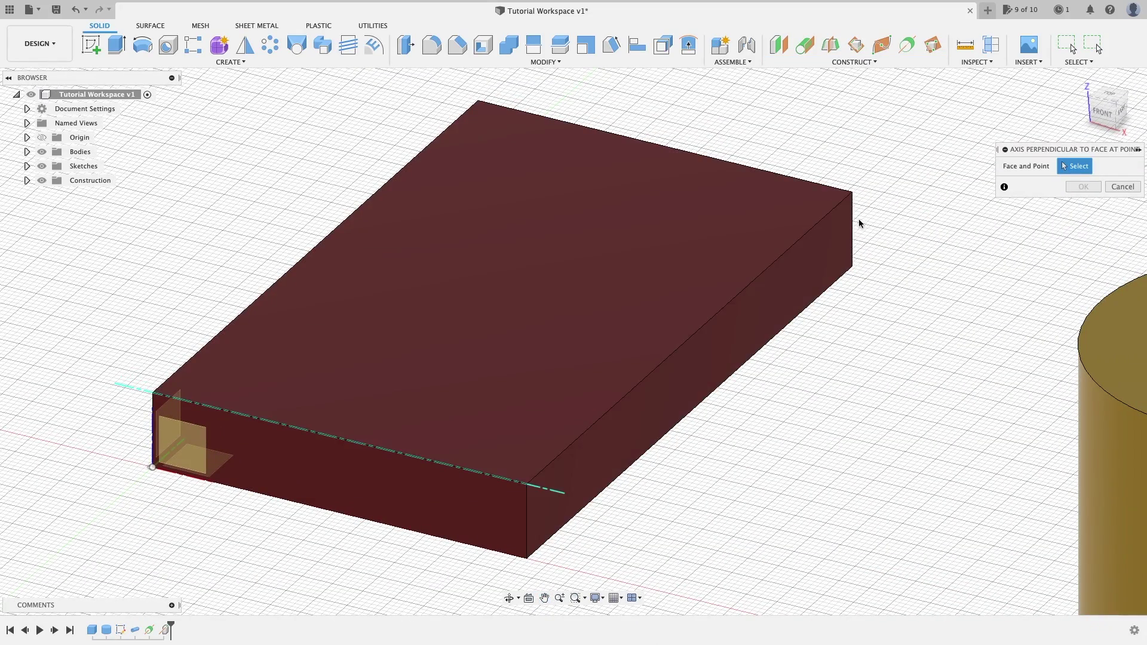
left_click(842, 237)
middle_click_drag(868, 221, 782, 326, "shift")
scroll(855, 224, "up", 5)
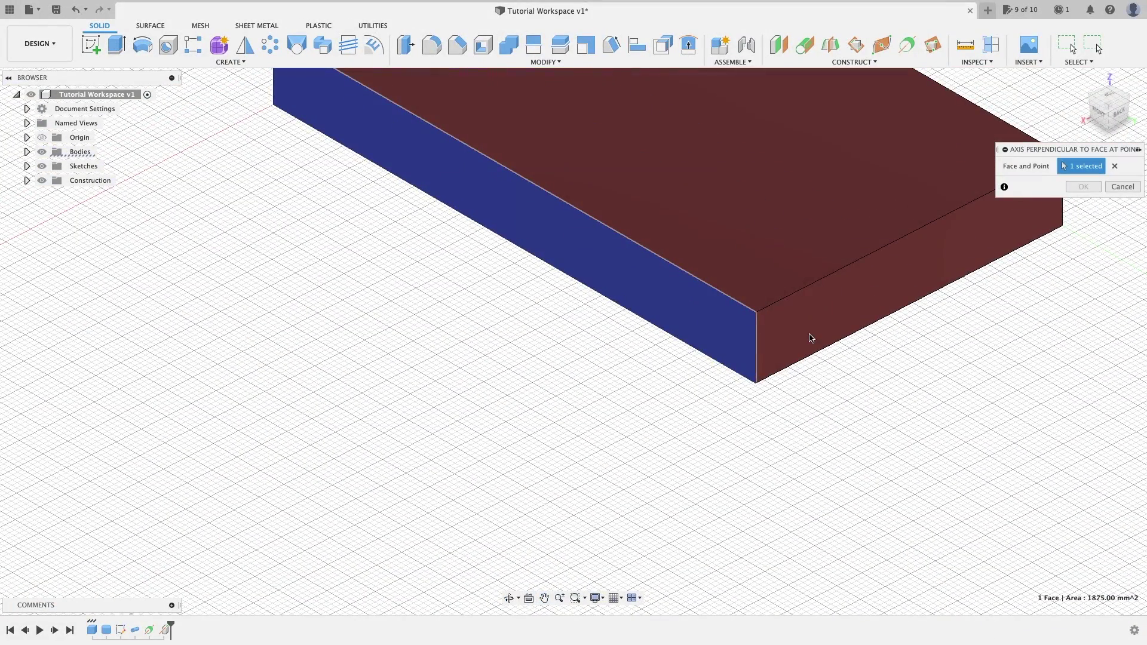
left_click(756, 313)
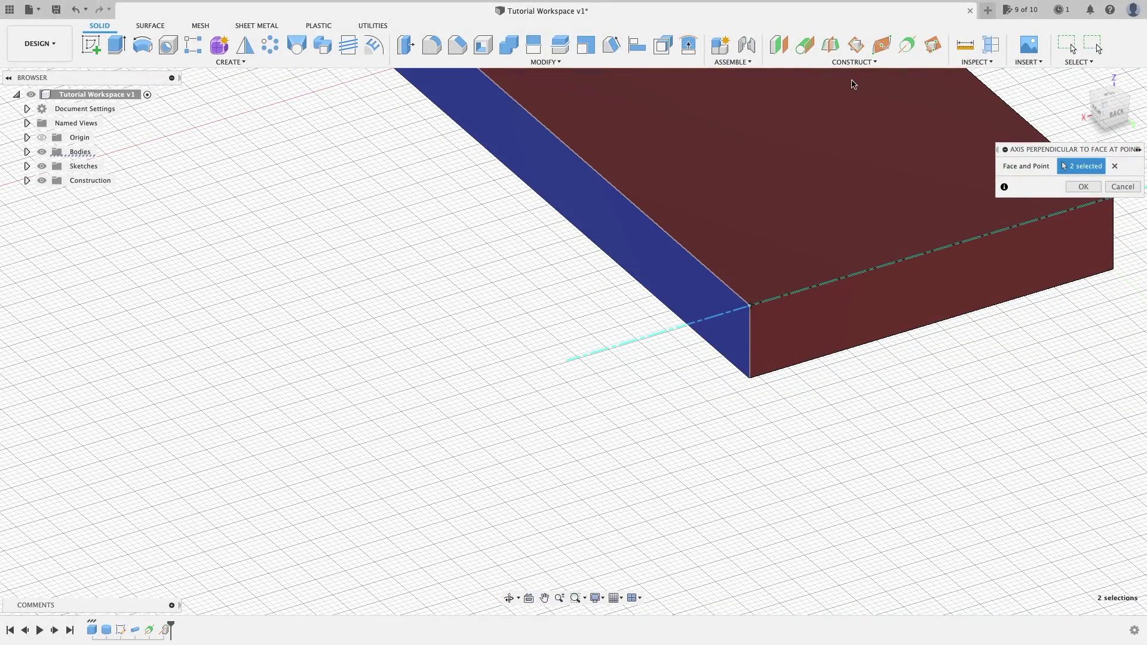
- Review the perpendicular axis preview at the red box's corner and cancel the command
left_click(853, 61)
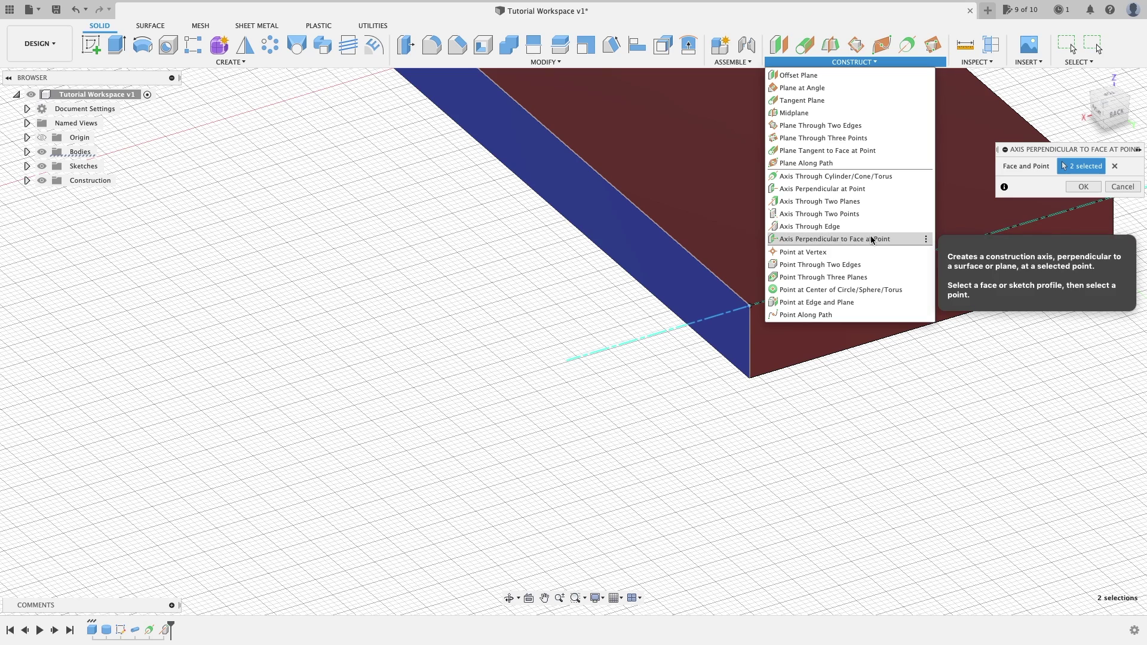
left_click(844, 471)
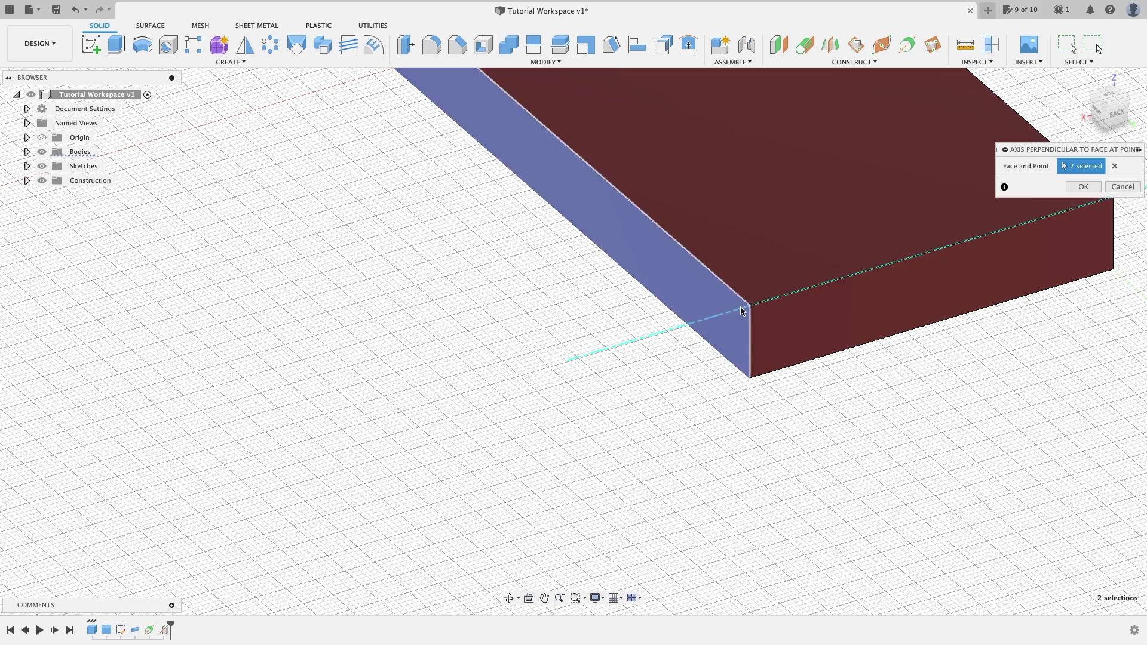
middle_click_drag(806, 306, 761, 362)
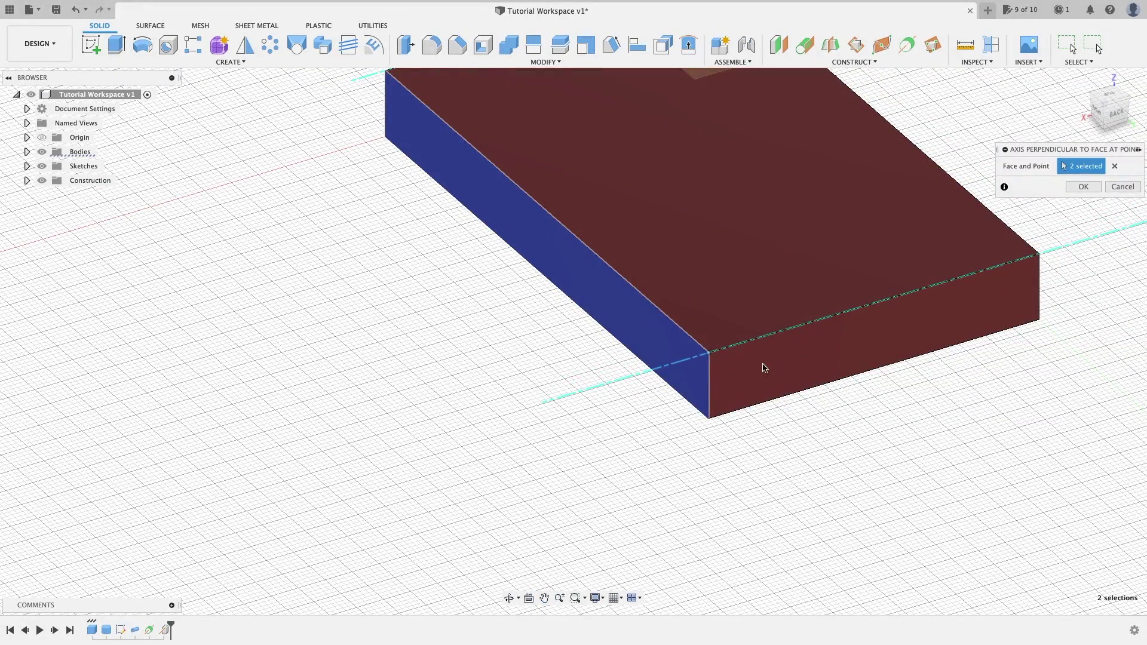
scroll(710, 360, "up", 3)
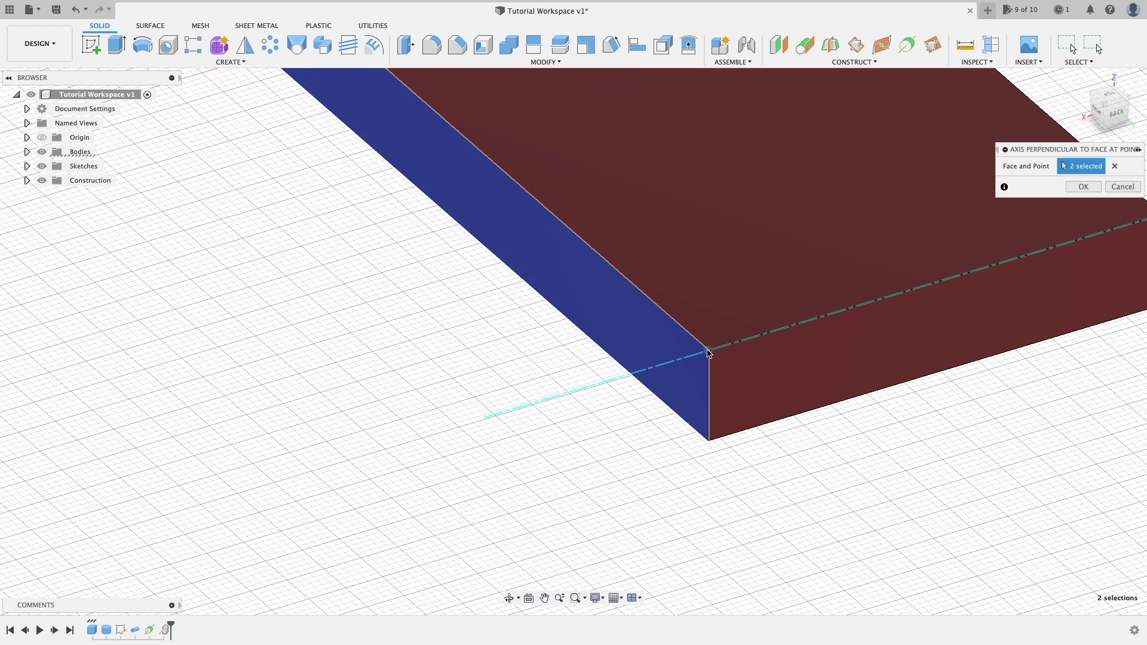
left_click(876, 63)
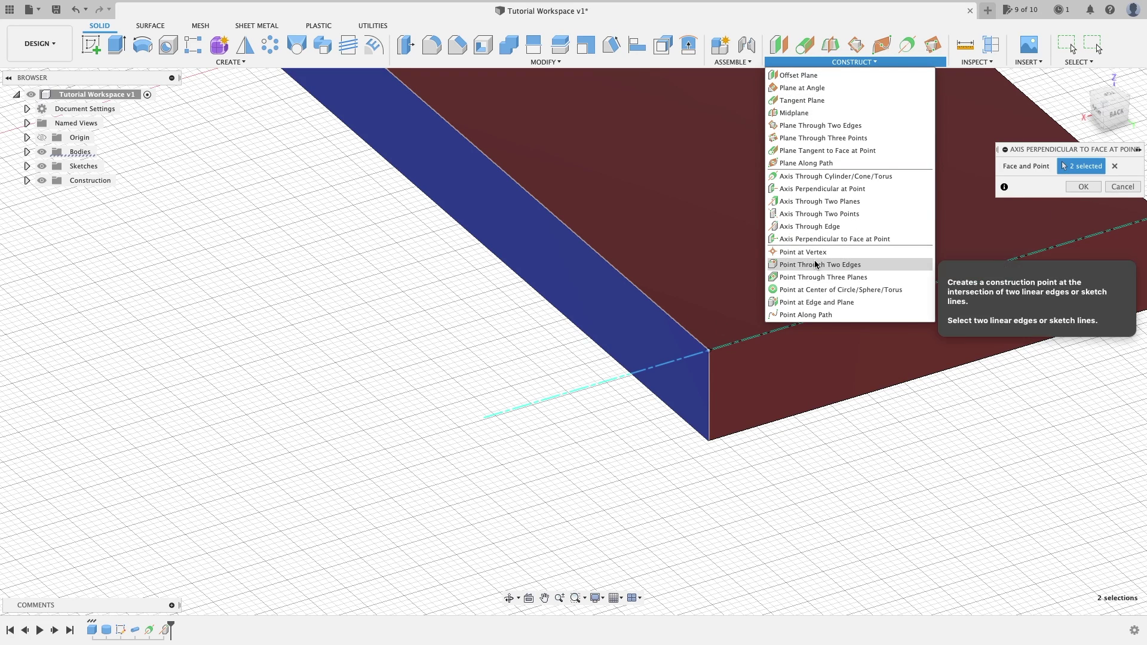
left_click(841, 435)
key("Escape")
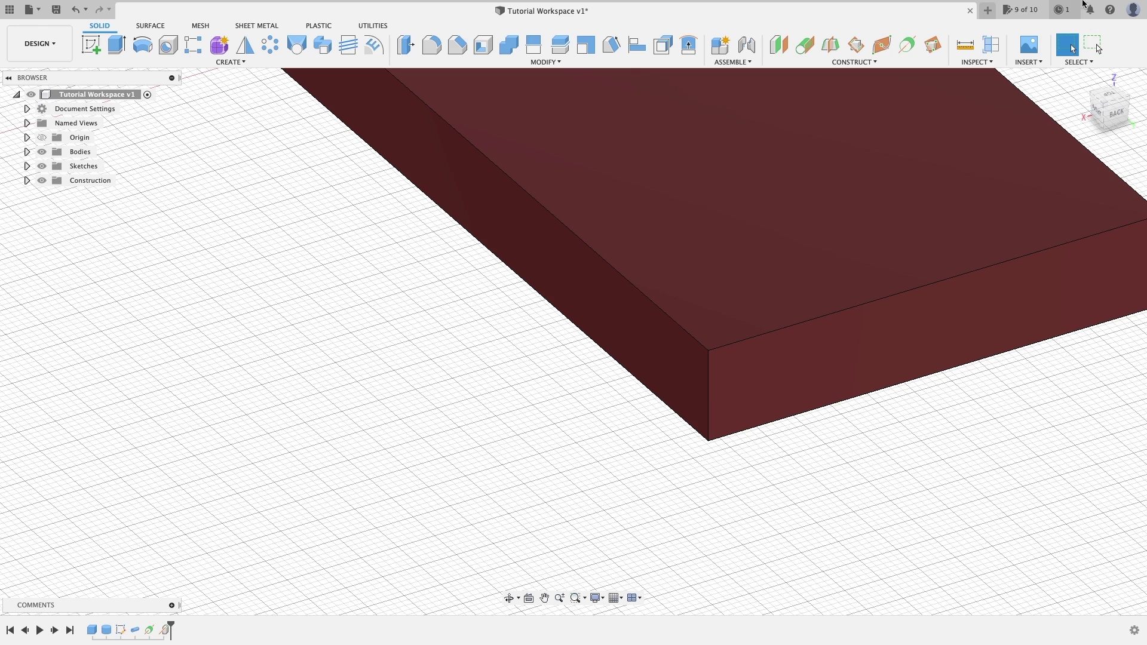
- Try Point at Vertex on the upper back corner of the red box, at the end of its long side face
left_click(924, 64)
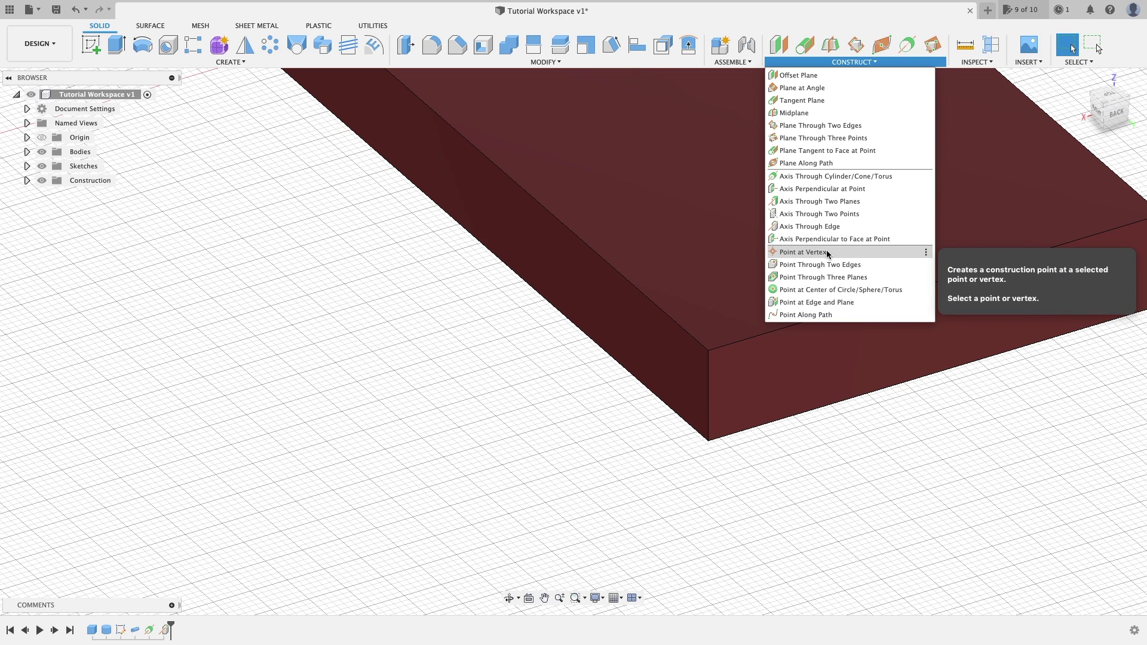
left_click(829, 251)
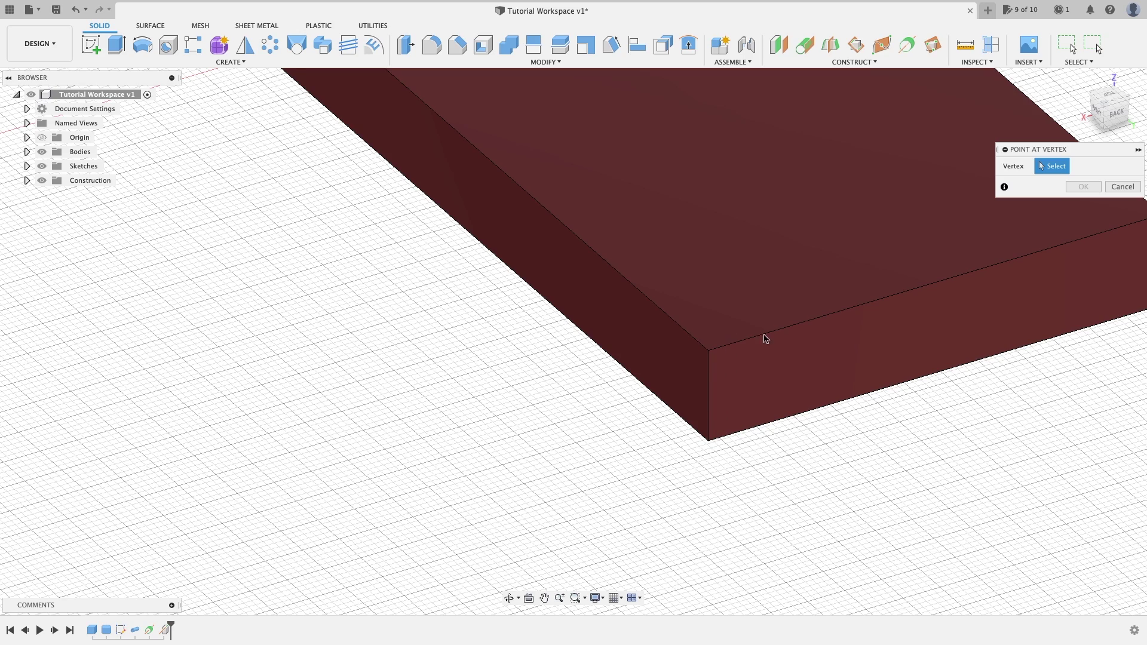
middle_click_drag(766, 333, 502, 366)
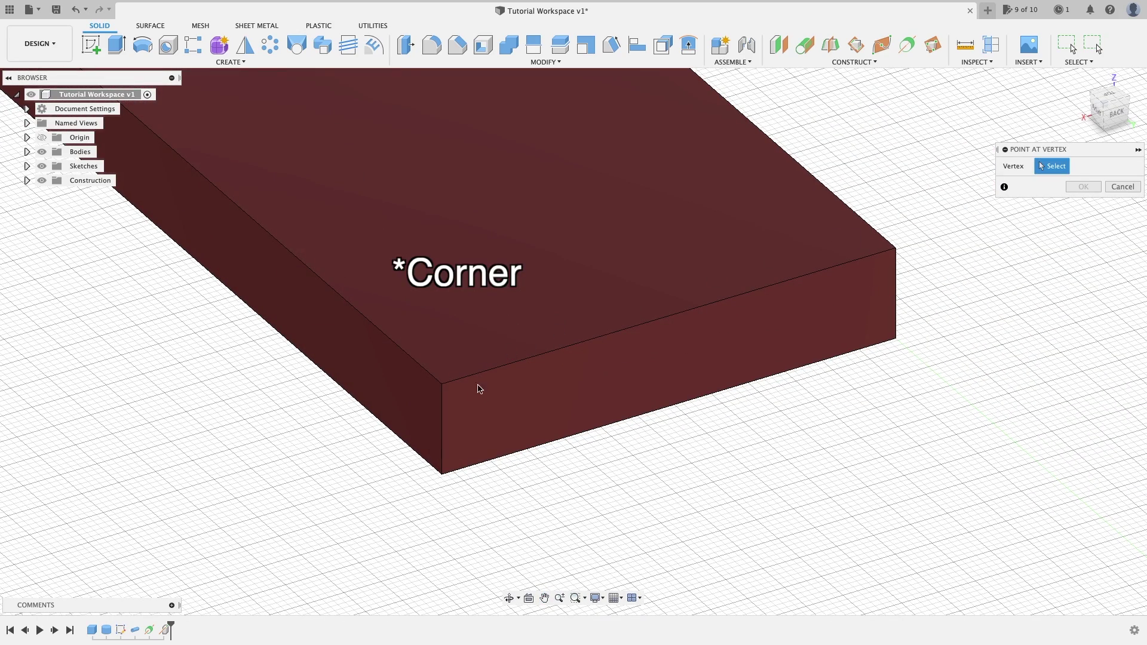
left_click(440, 386)
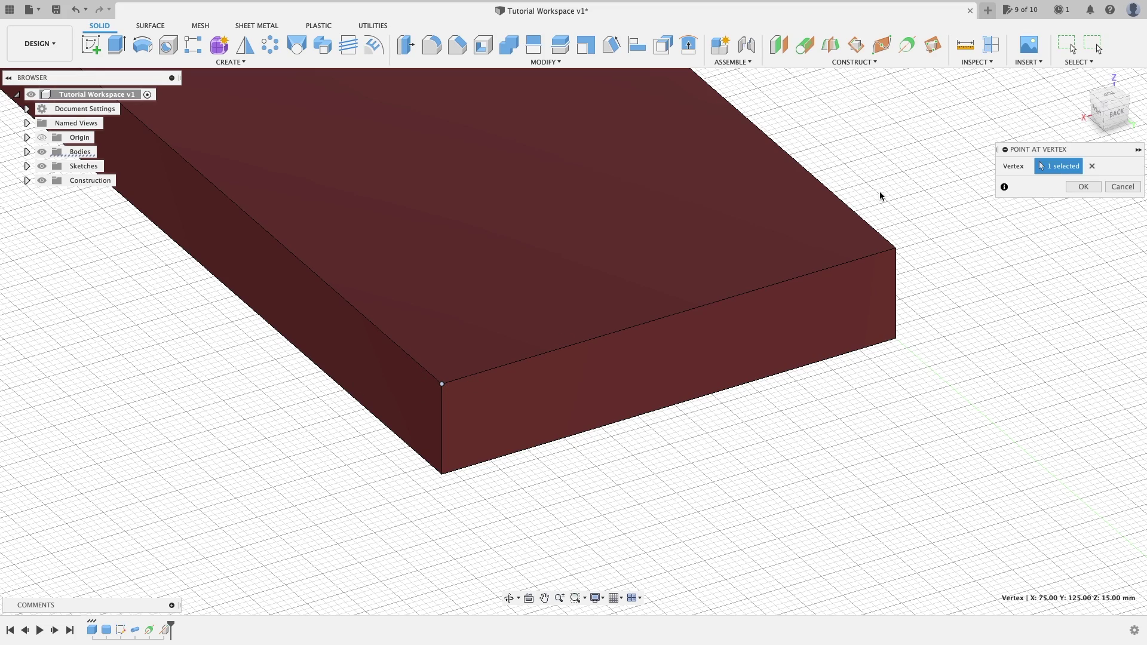
left_click(1083, 186)
- Try Point Through Two Edges using the red box's far upper long edge and its upper back edge
left_click(849, 62)
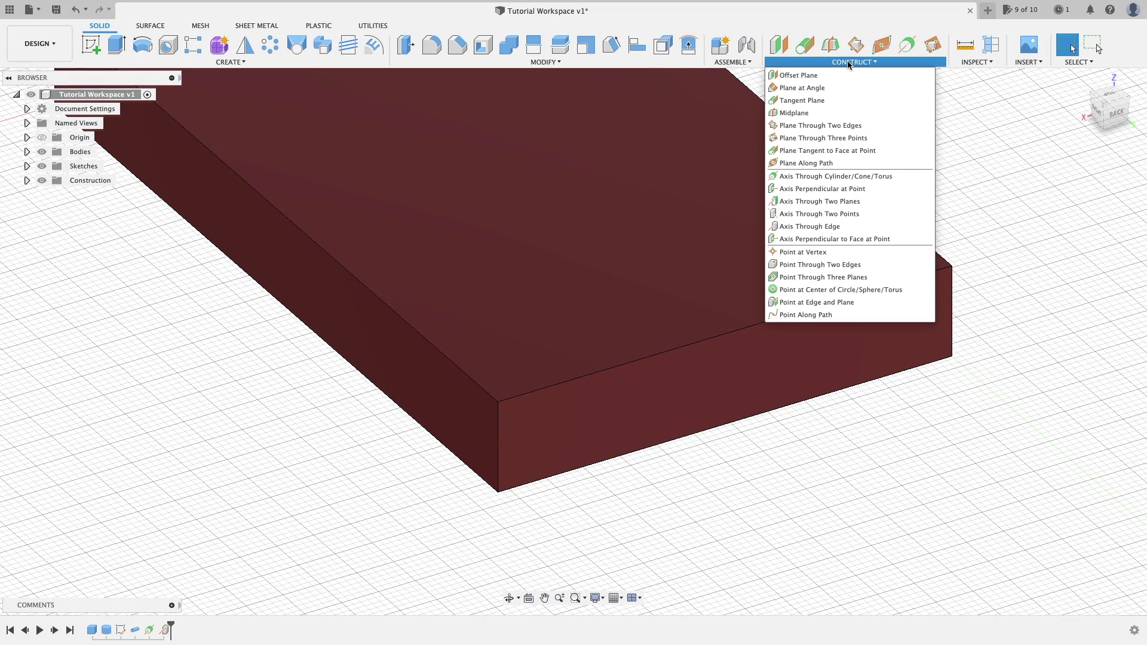
left_click(833, 266)
middle_click_drag(904, 257, 896, 238)
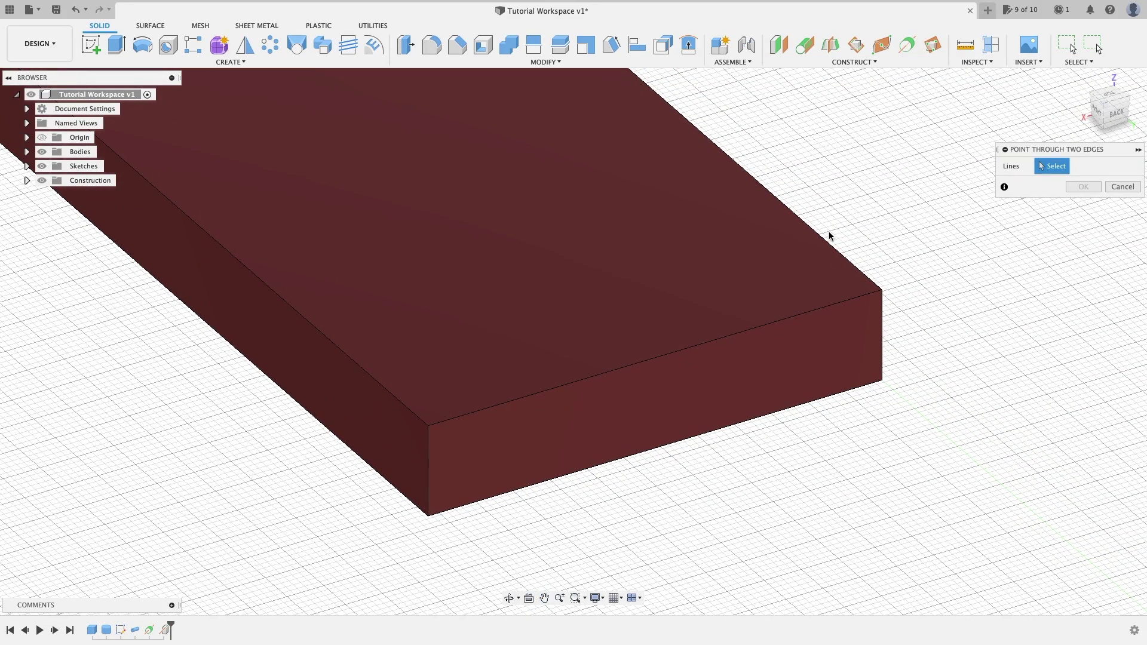
left_click(830, 240)
left_click(815, 311)
left_click(940, 320)
right_click(940, 320)
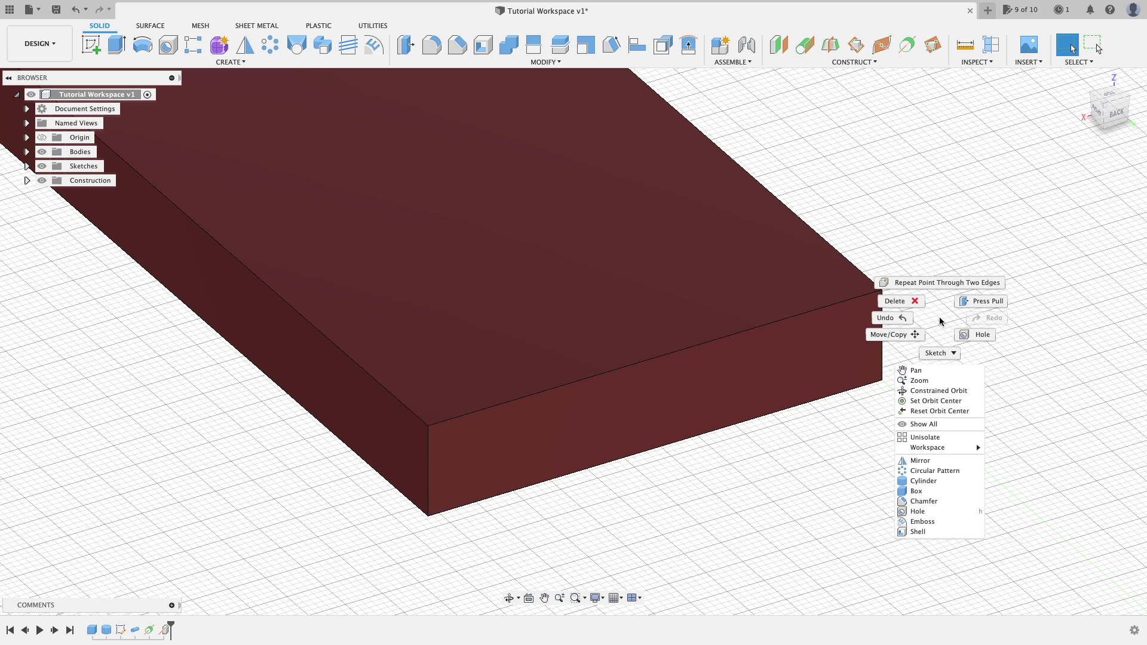
- Try Point Through Two Edges again with the far upper long edge and the vertical edge meeting it at the back corner
left_click(950, 276)
left_click(859, 271)
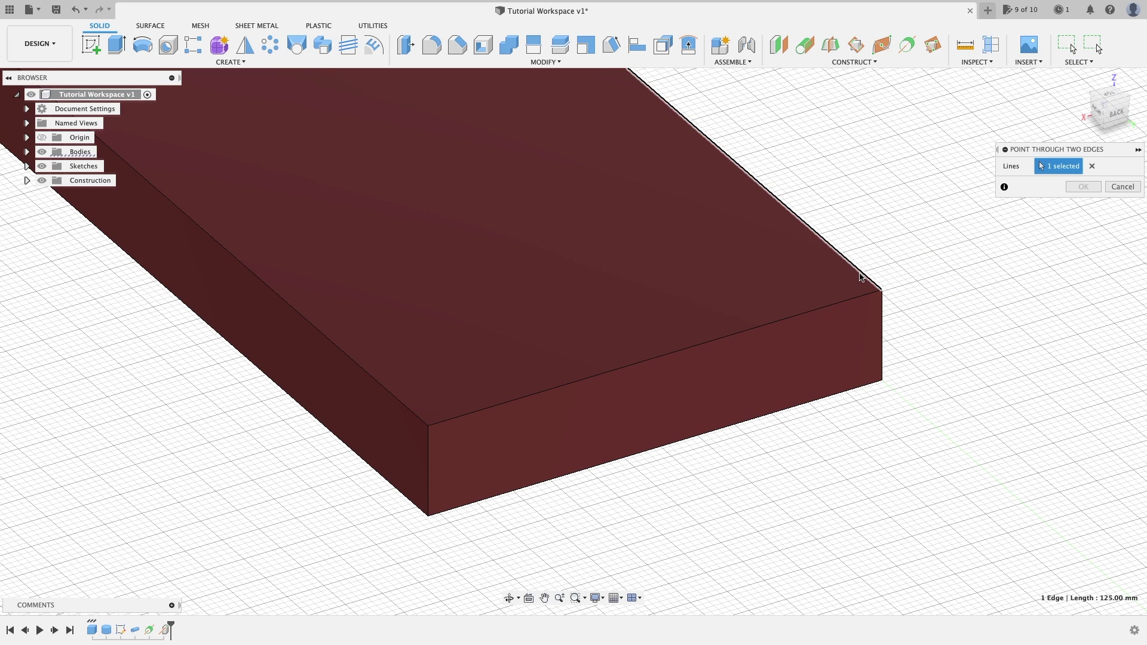
left_click(886, 334)
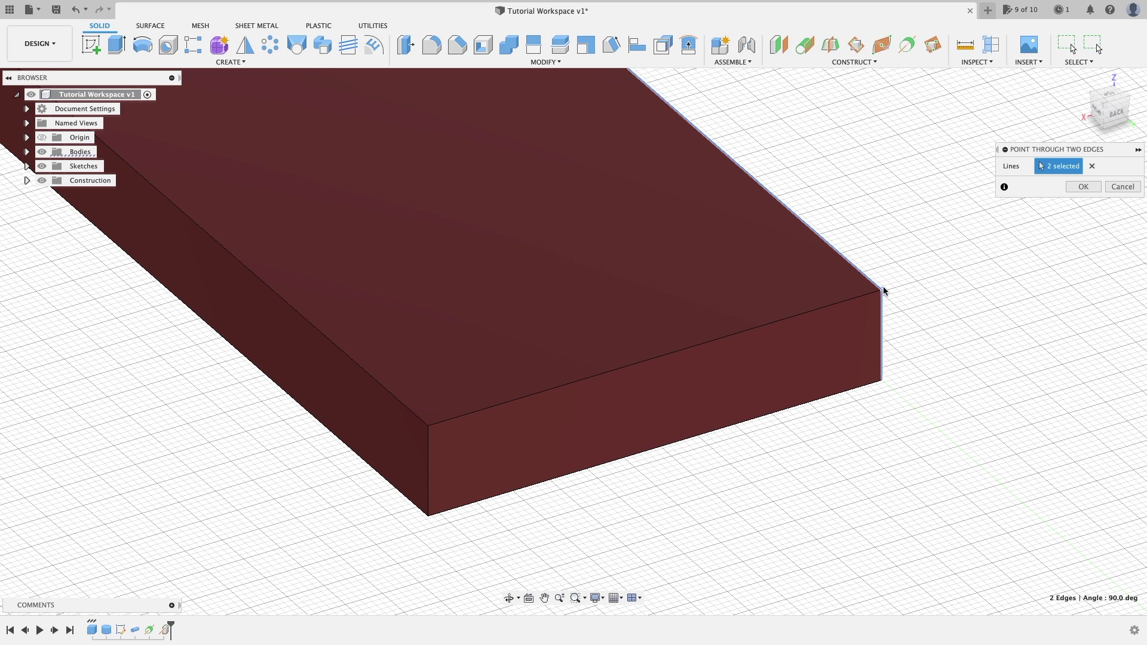
key("Return")
- Try Point Through Three Planes using the red box's long side face, top face and back face
left_click(856, 62)
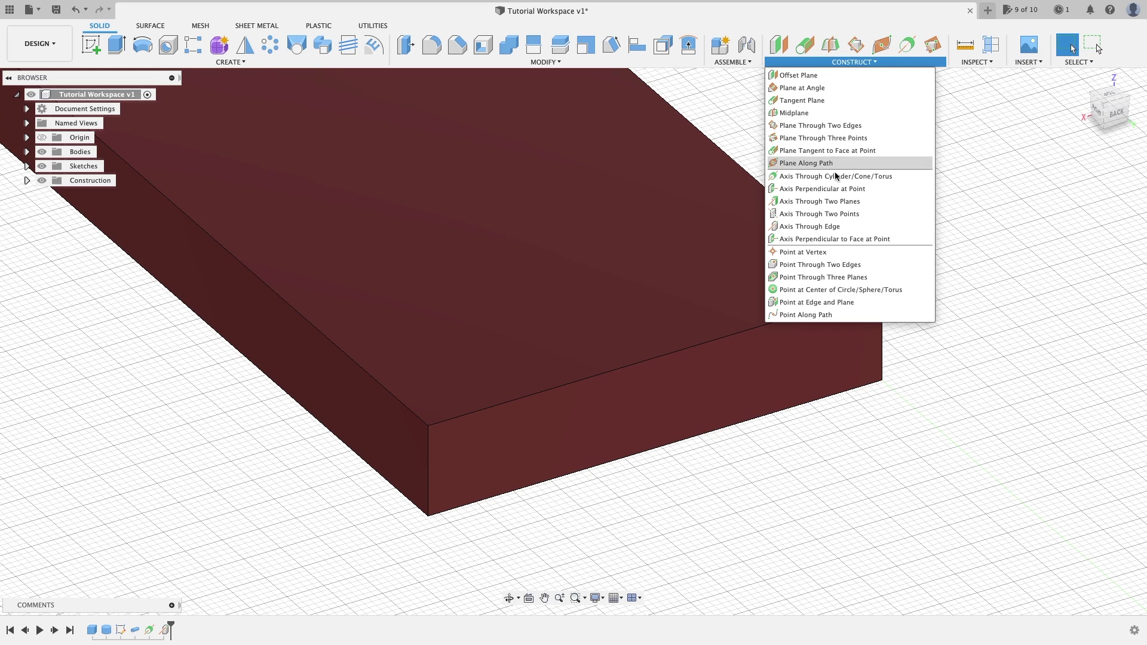
left_click(834, 277)
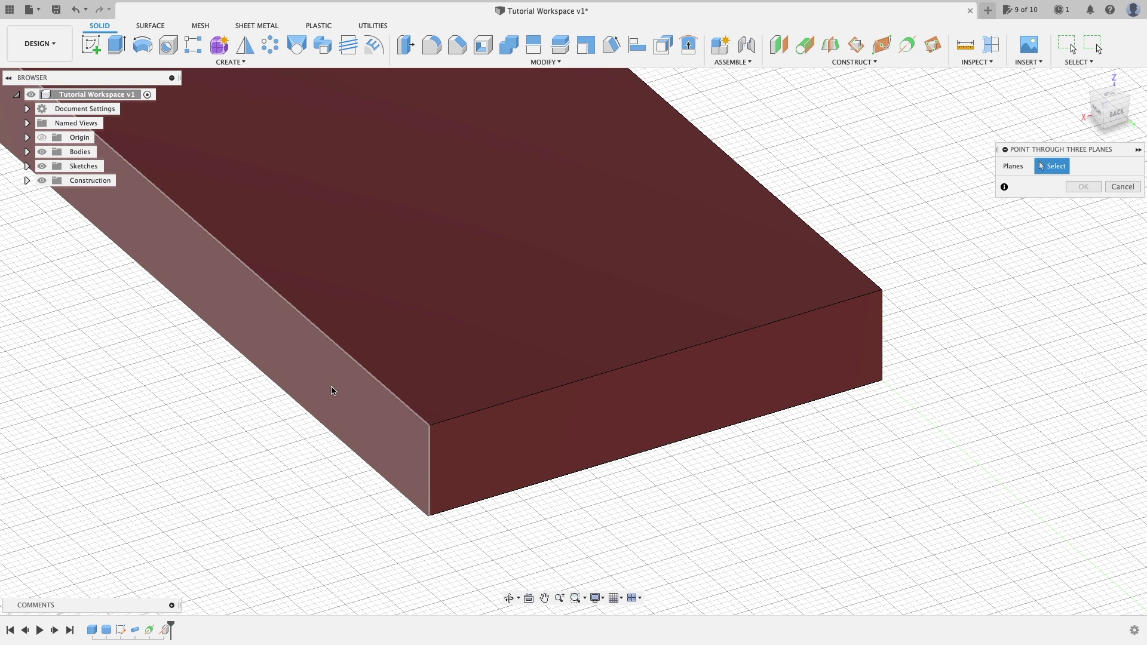
left_click(366, 419)
left_click(517, 345)
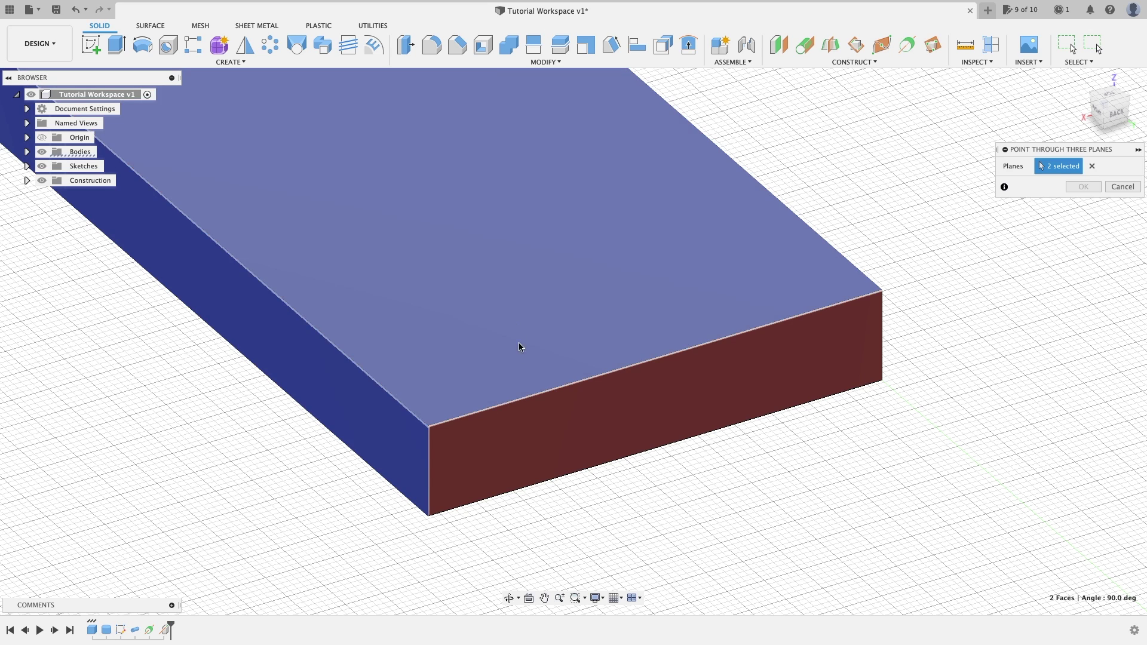
left_click(524, 444)
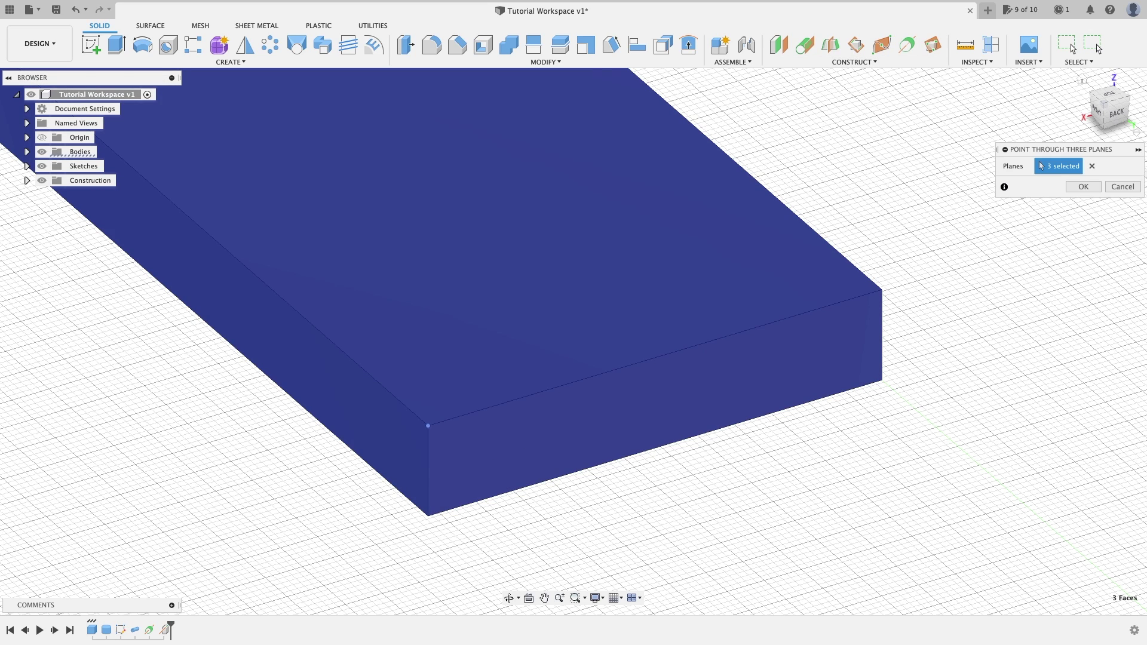
key("Escape")
- Delete the construction axis running vertically through the yellow cylinder
left_click(869, 64)
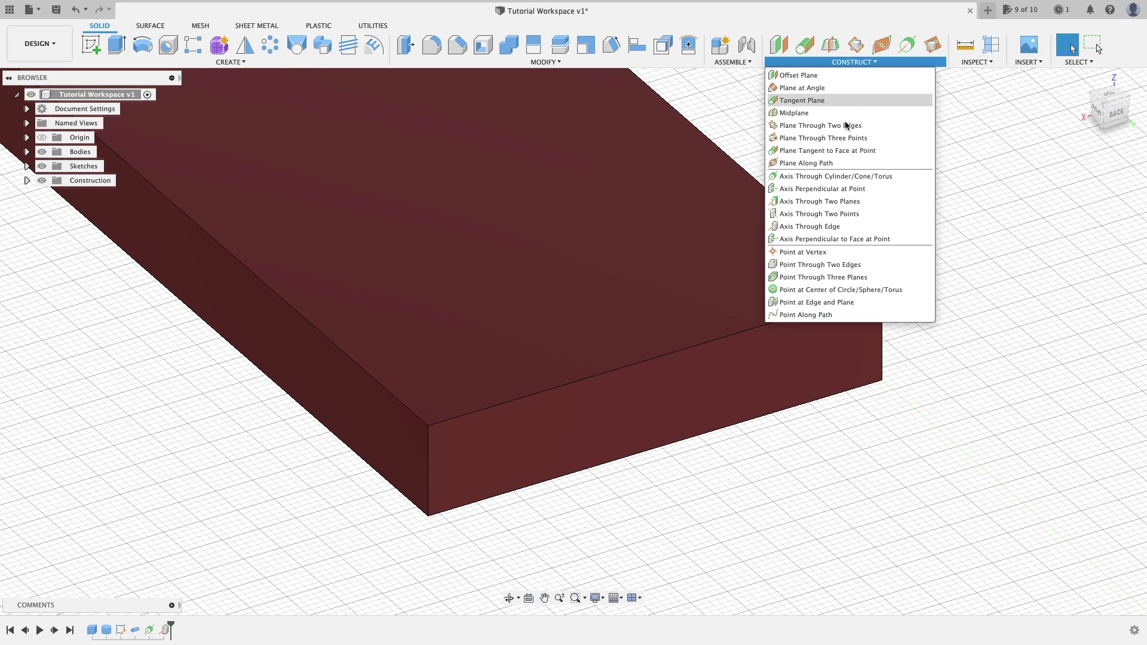
left_click(856, 293)
scroll(608, 266, "down", 3)
middle_click_drag(607, 267, 820, 373)
key("Escape")
left_click(567, 206)
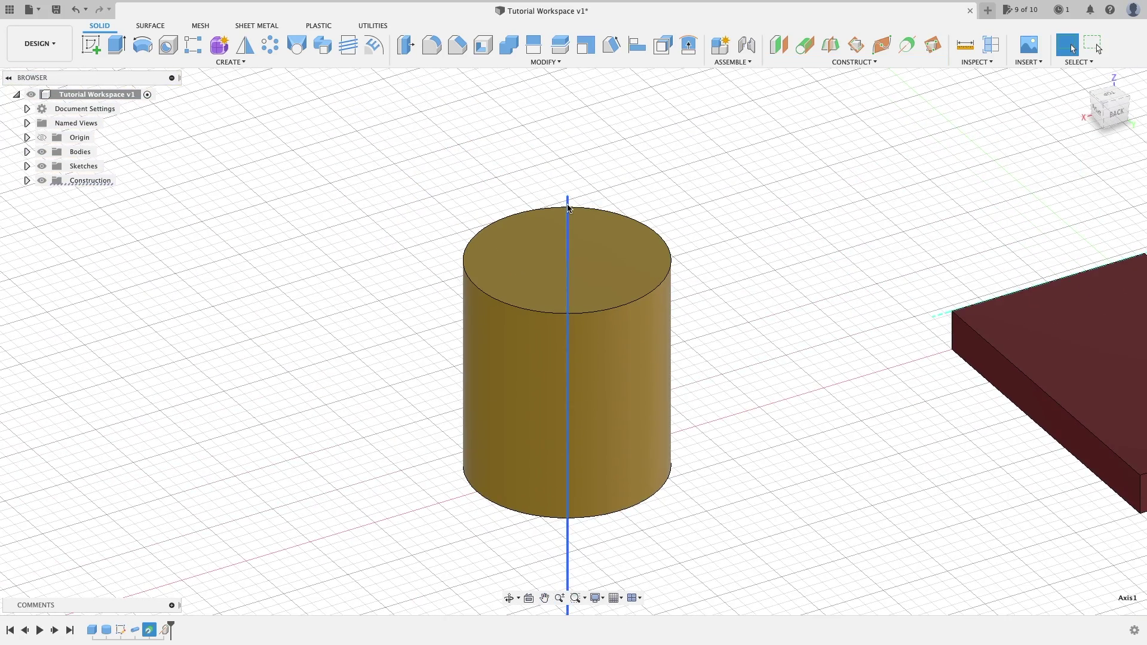
- Construct a point at the center of the cylinder's top circular edge with Point at Center of Circle/Sphere/Torus
left_click(855, 62)
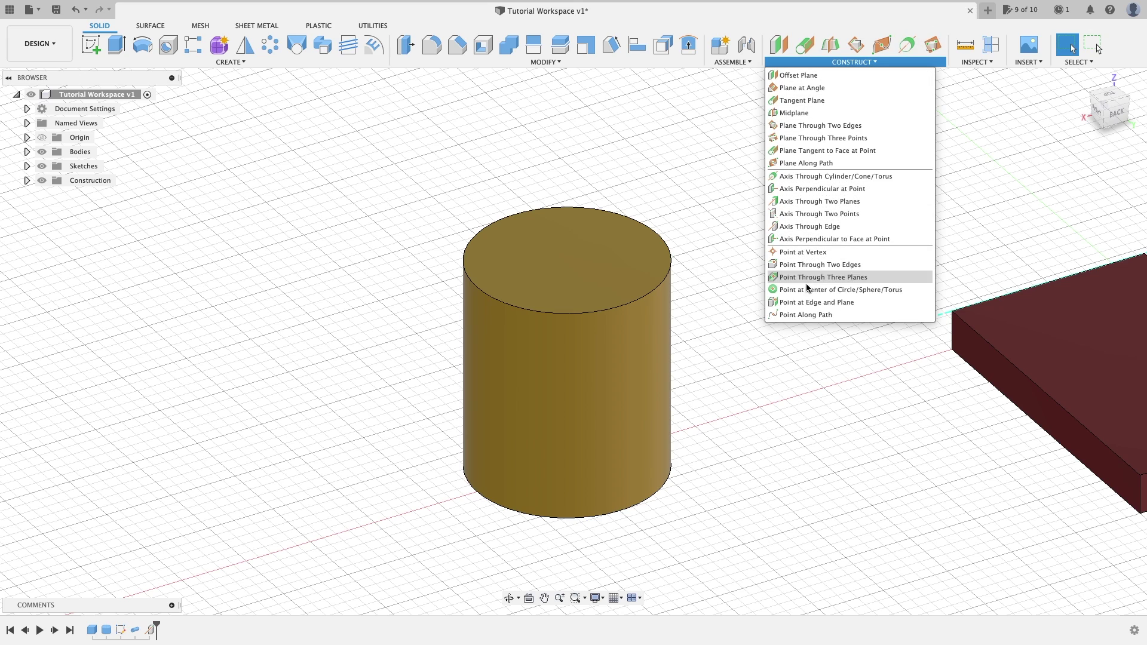
left_click(836, 290)
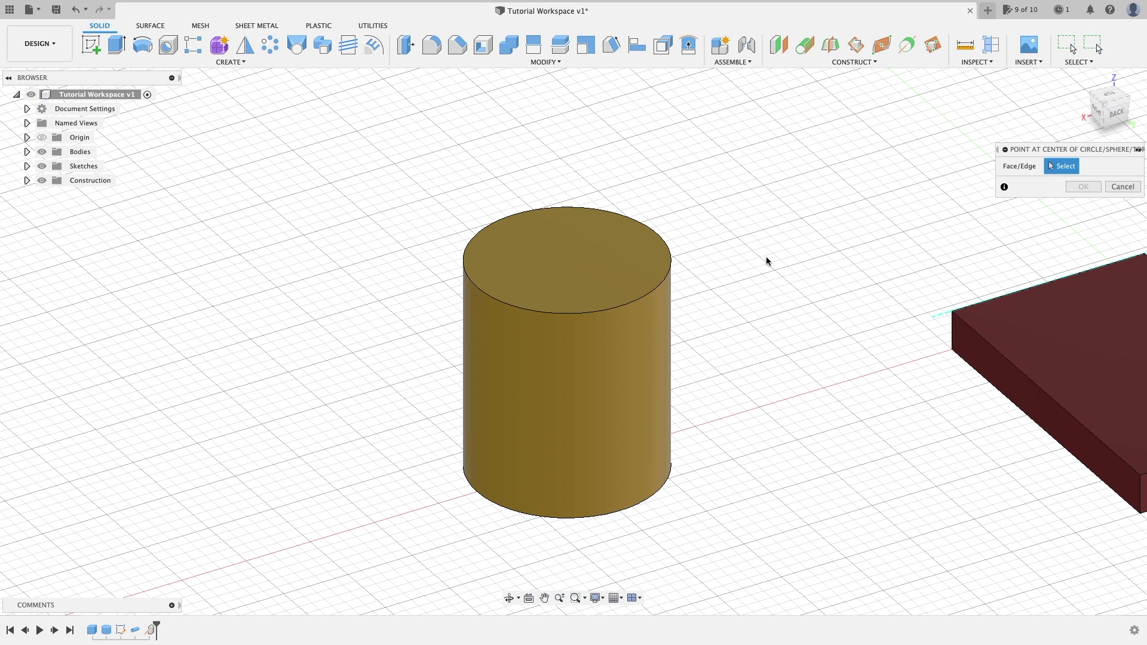
left_click(671, 267)
scroll(571, 265, "up", 3)
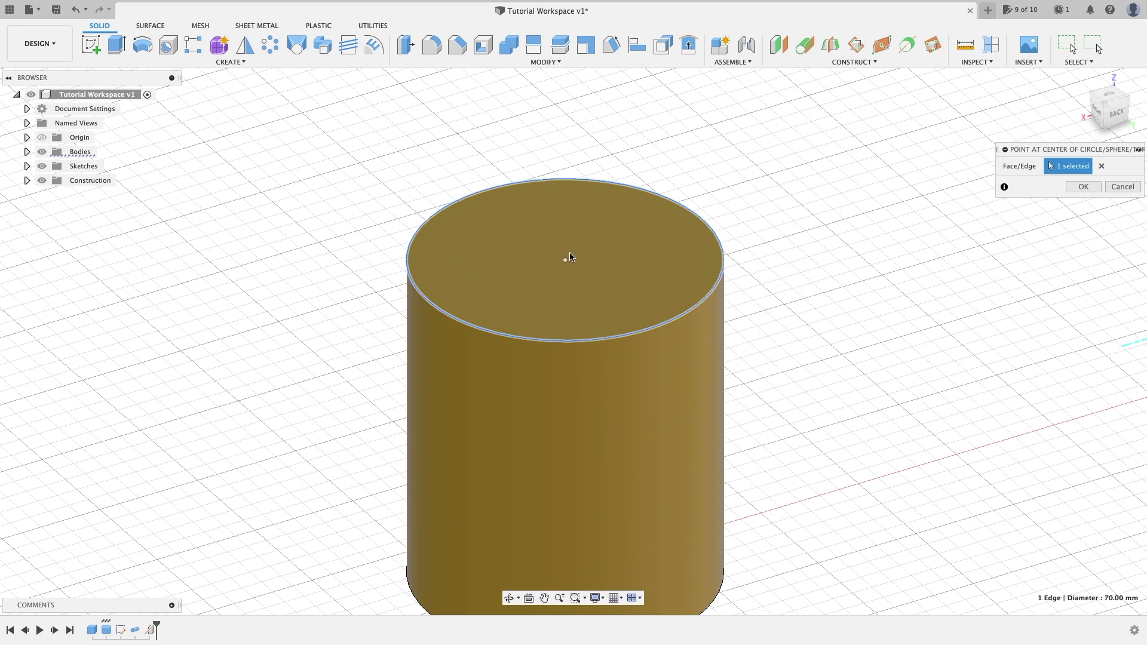
left_click(1084, 187)
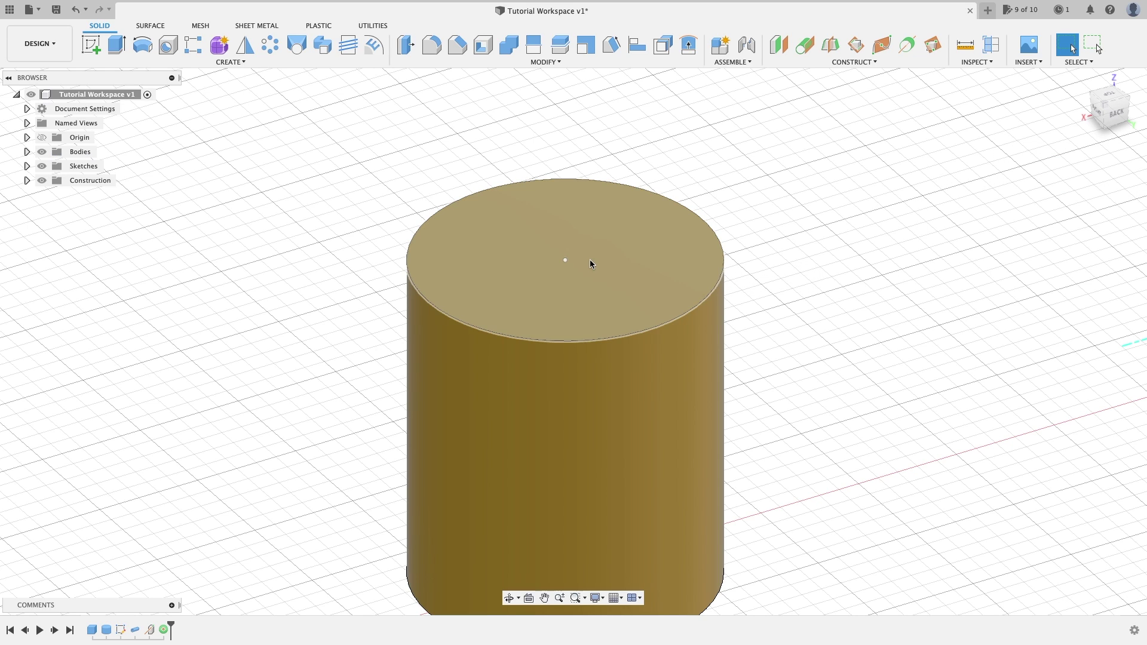
- Construct a point with Point at Edge and Plane, using the red box's vertical corner edge at the back and its top face
left_click(812, 62)
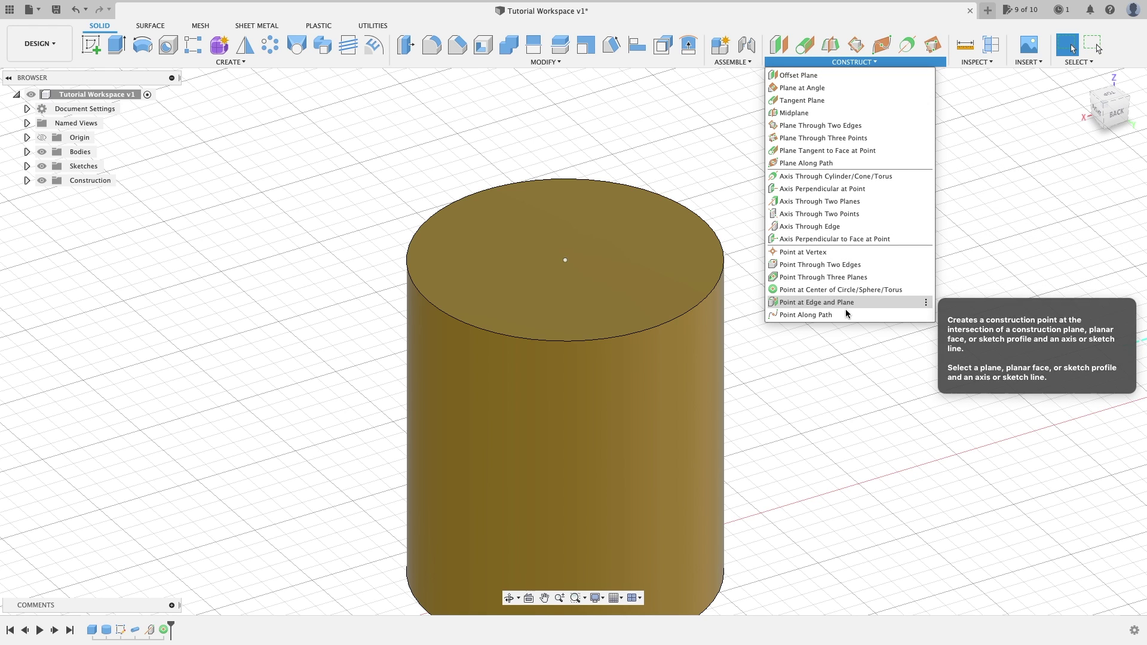
scroll(891, 372, "down", 2)
middle_click_drag(897, 368, 686, 289)
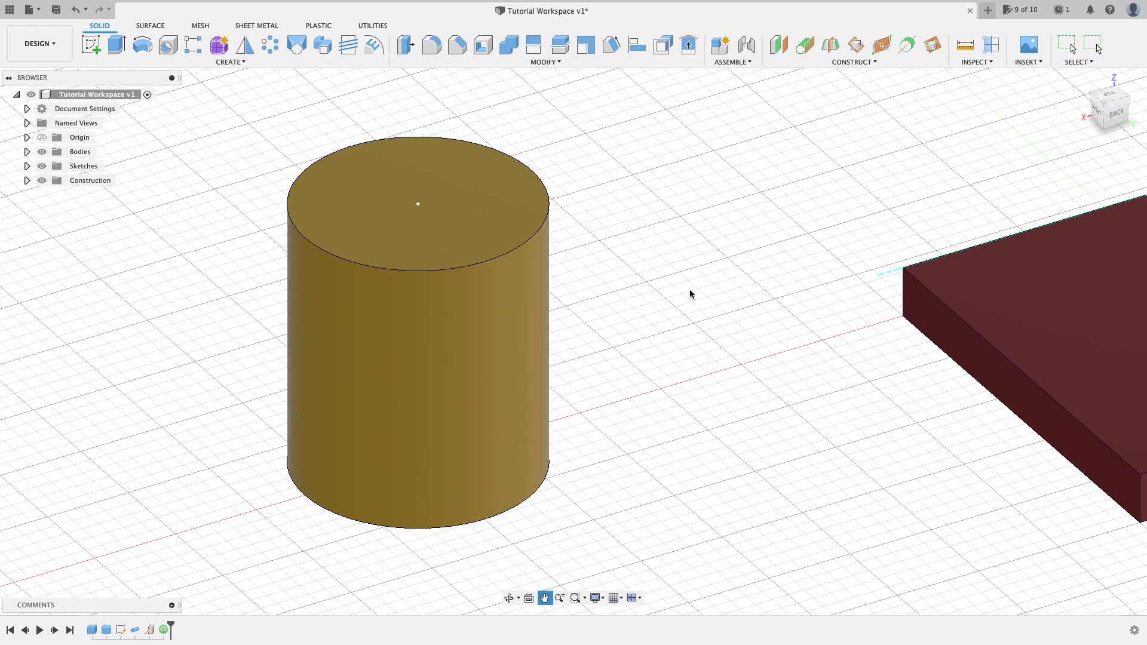
left_click(855, 62)
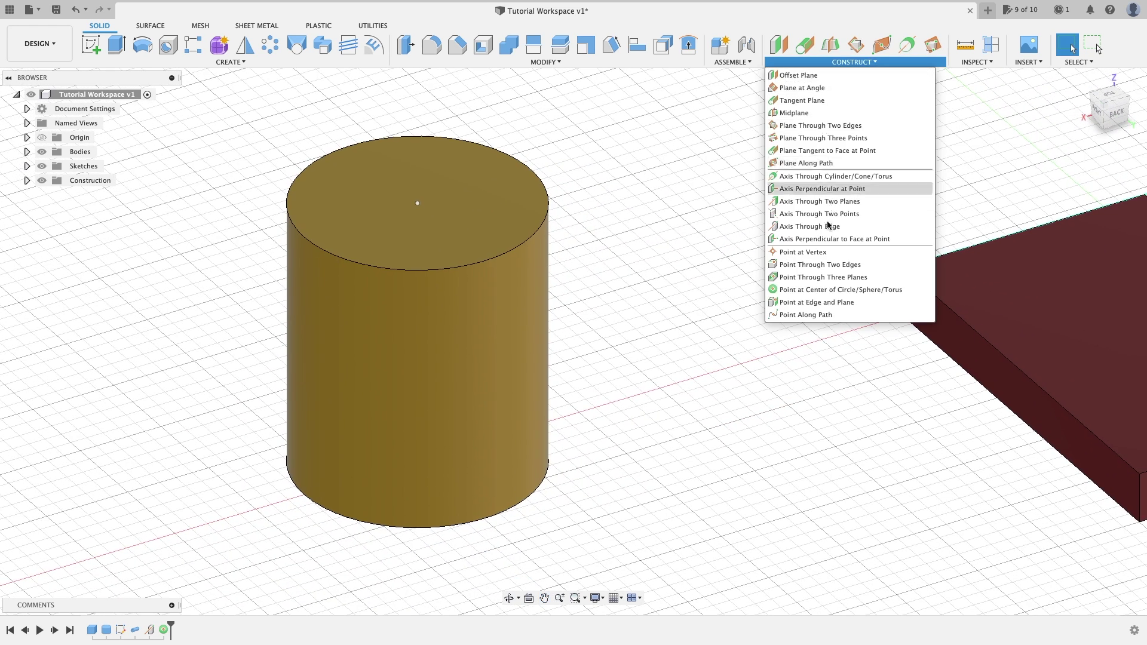
left_click(852, 303)
scroll(819, 281, "up", 5)
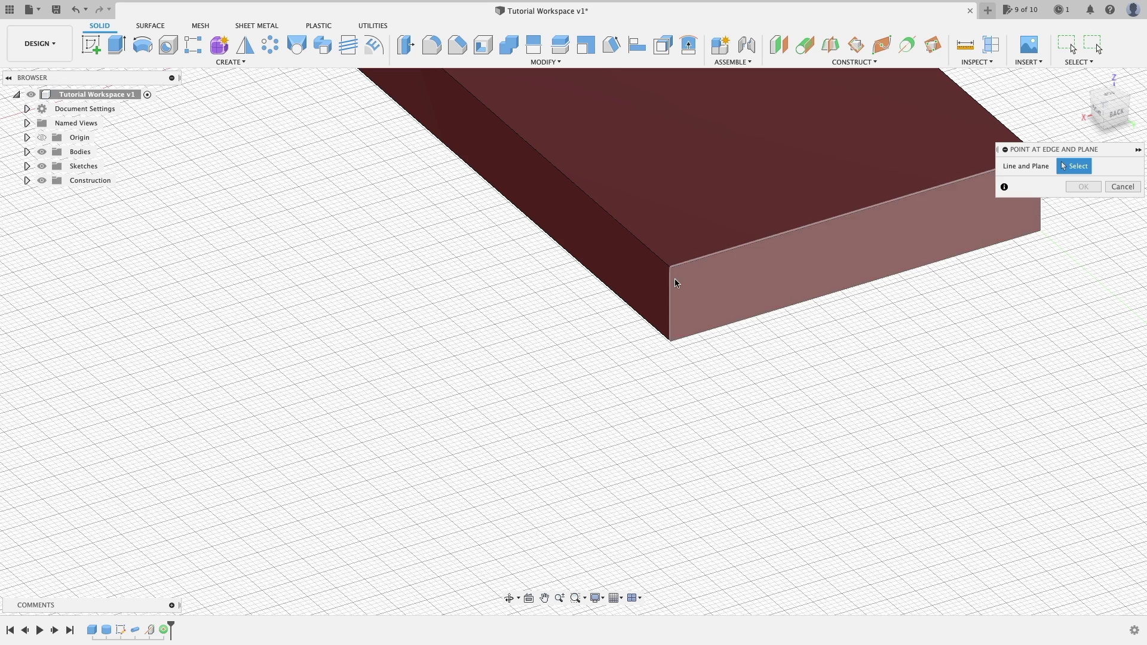
left_click(670, 289)
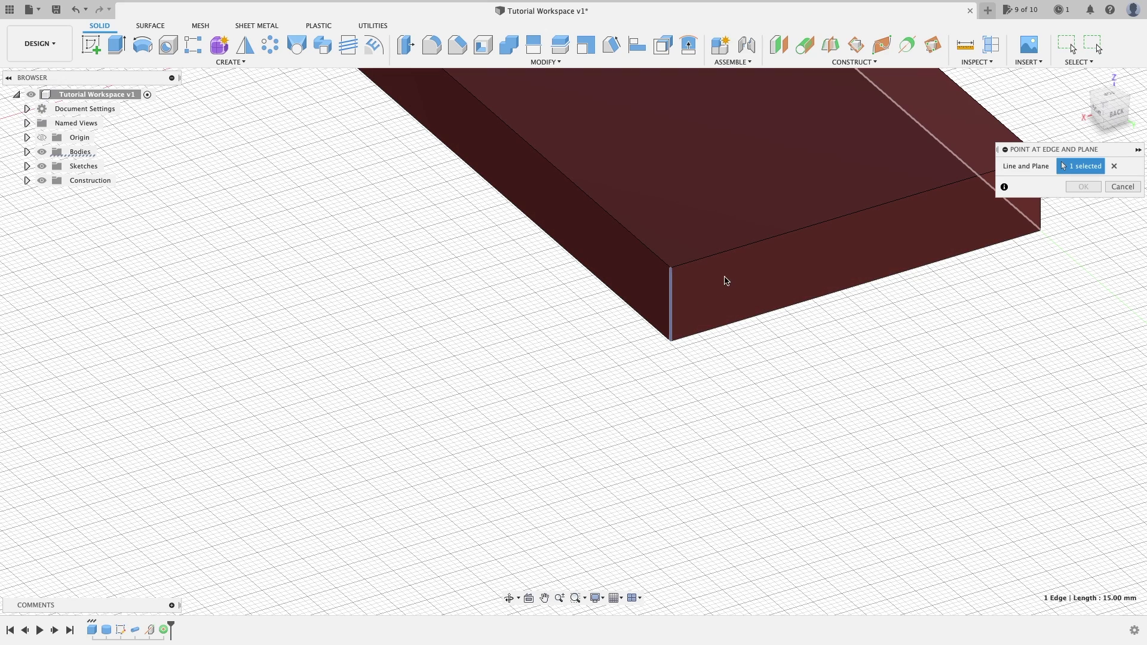
left_click(672, 238)
middle_click_drag(672, 238, 685, 299)
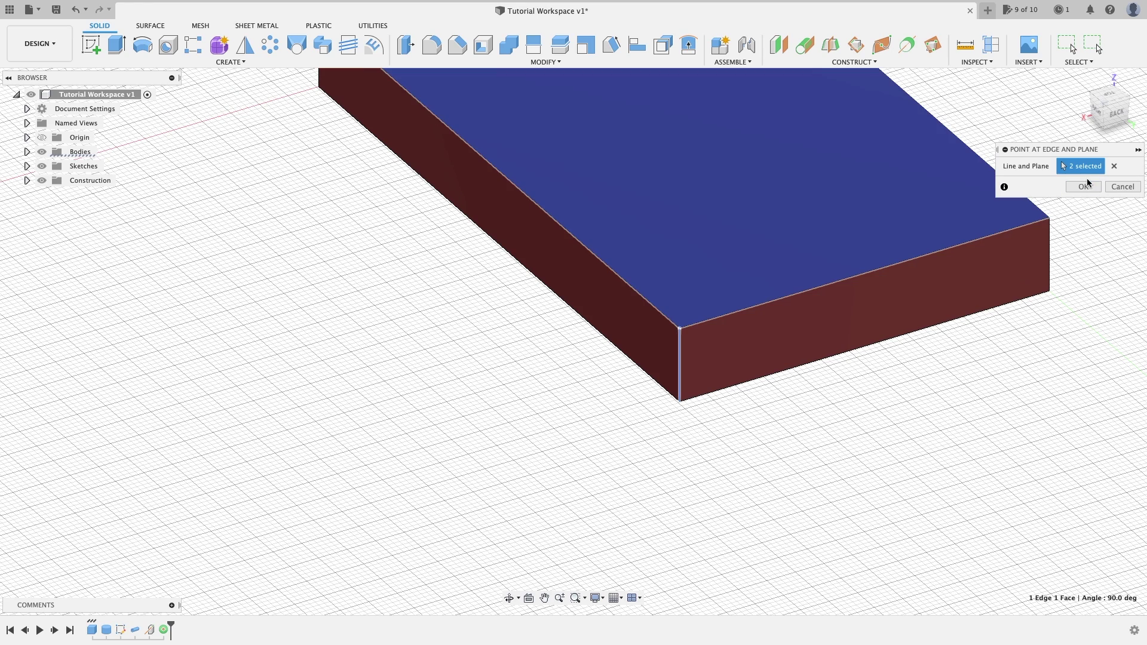
left_click(890, 63)
left_click(1081, 186)
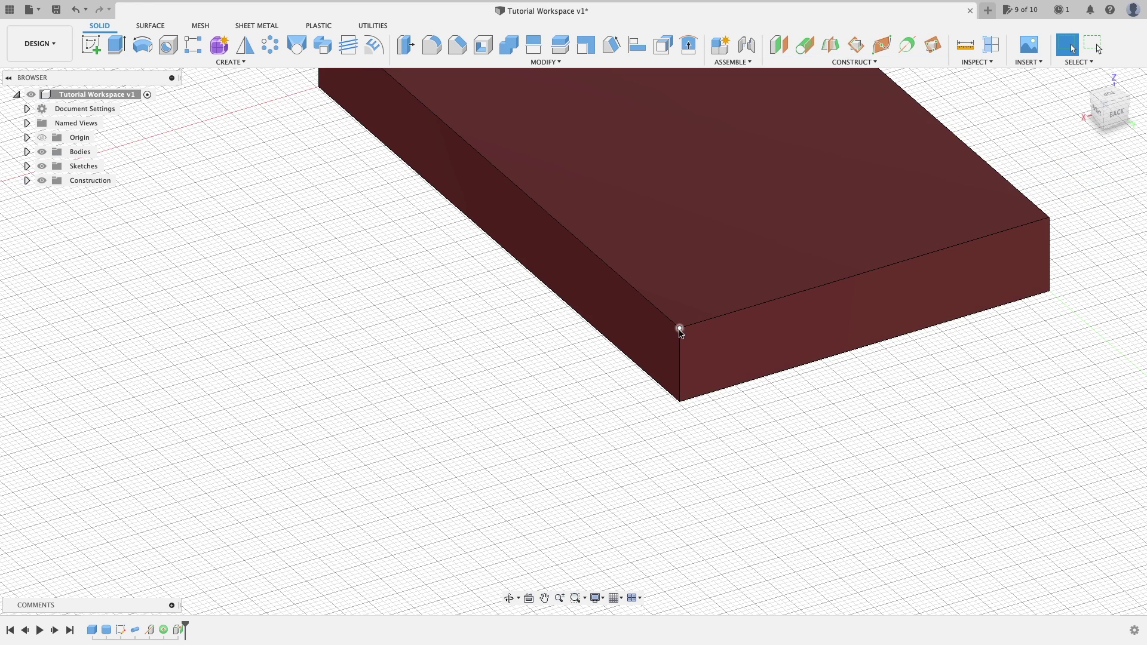
- Construct a point with Point Along Path on the green tube's lengthwise edge, positioned at the low bend nearest the red box
left_click(852, 62)
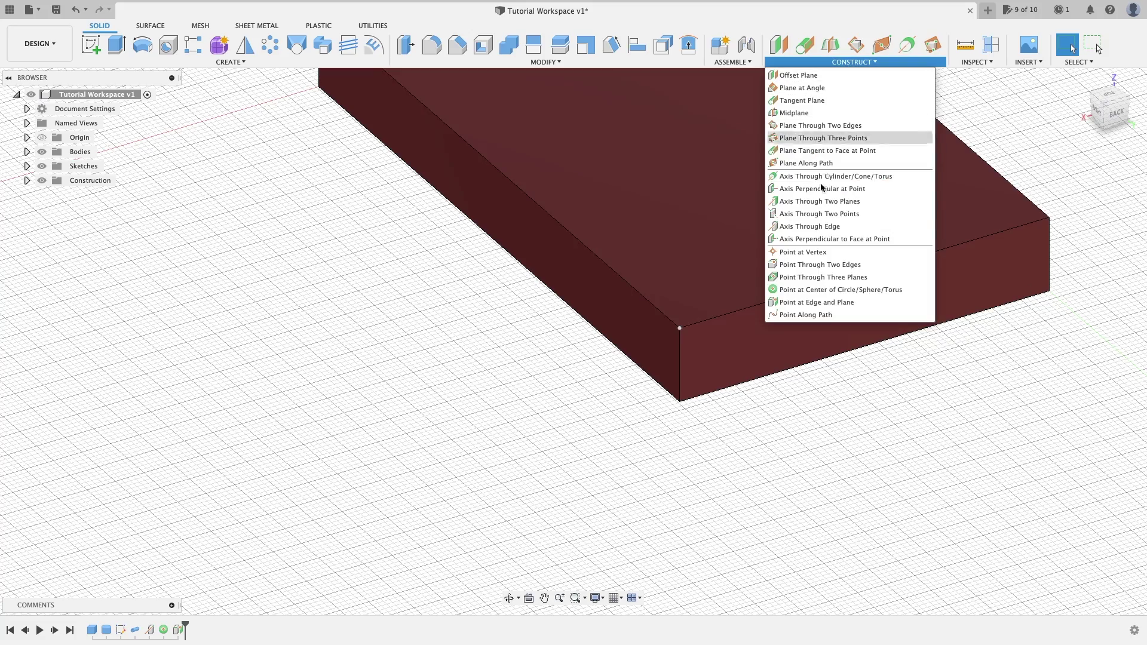
scroll(801, 291, "down", 5)
middle_click_drag(800, 291, 635, 266, "shift")
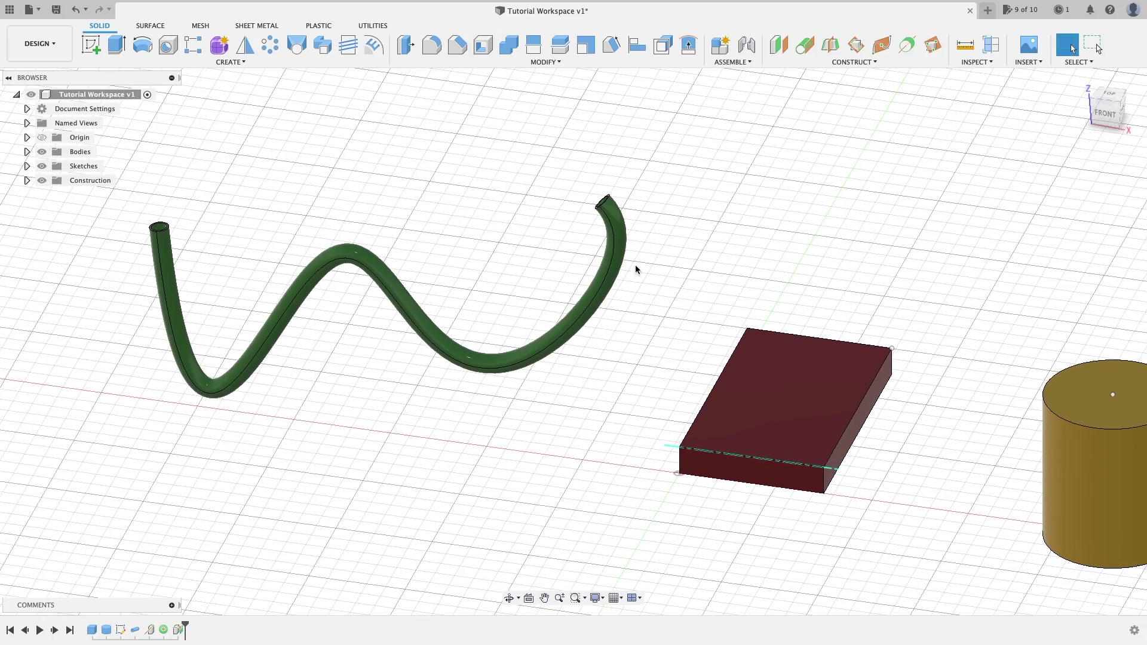
middle_click_drag(599, 221, 683, 334, "shift")
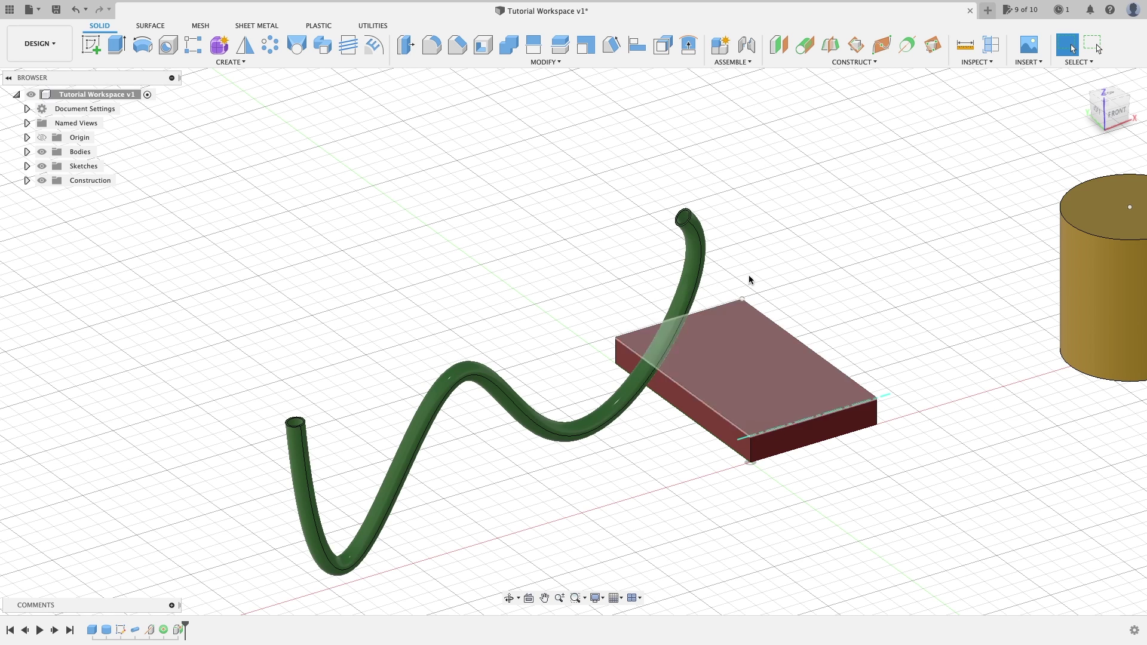
left_click(839, 63)
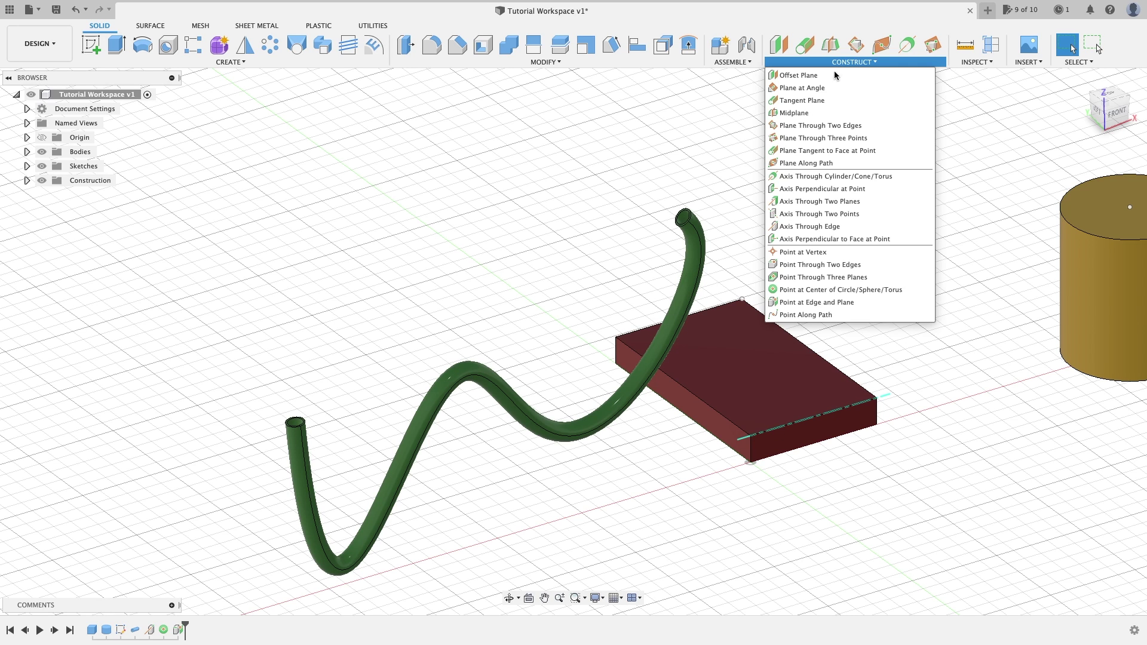
left_click(815, 314)
left_click(697, 231)
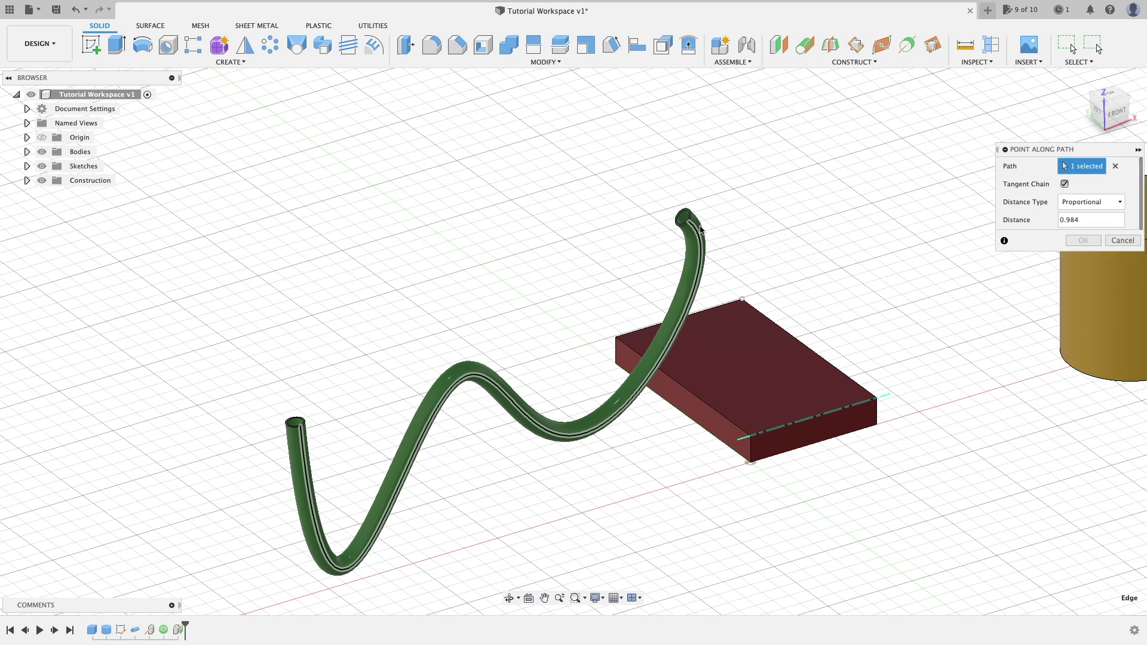
left_click_drag(720, 295, 568, 466)
left_click(1083, 240)
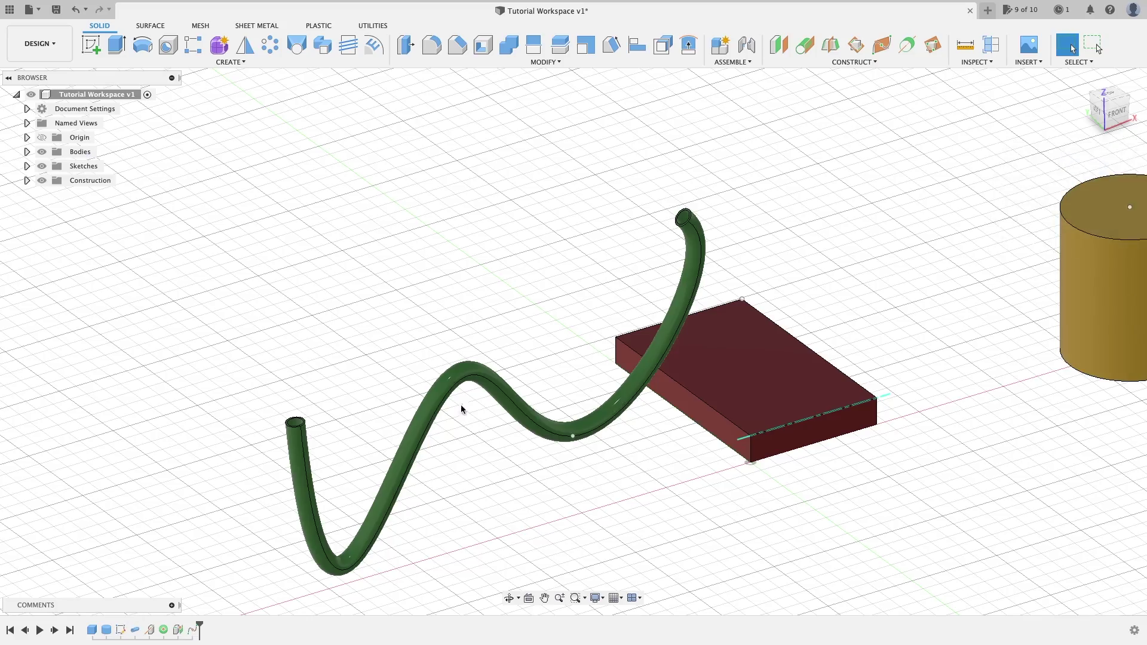
scroll(590, 465, "up", 6)
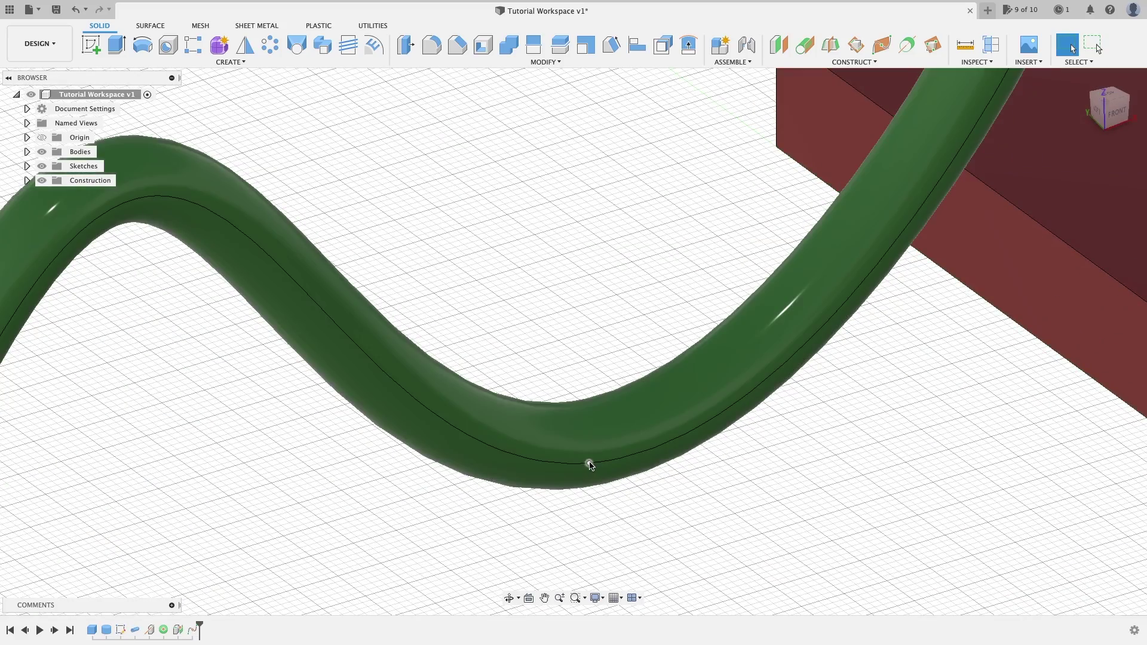
scroll(590, 465, "down", 5)
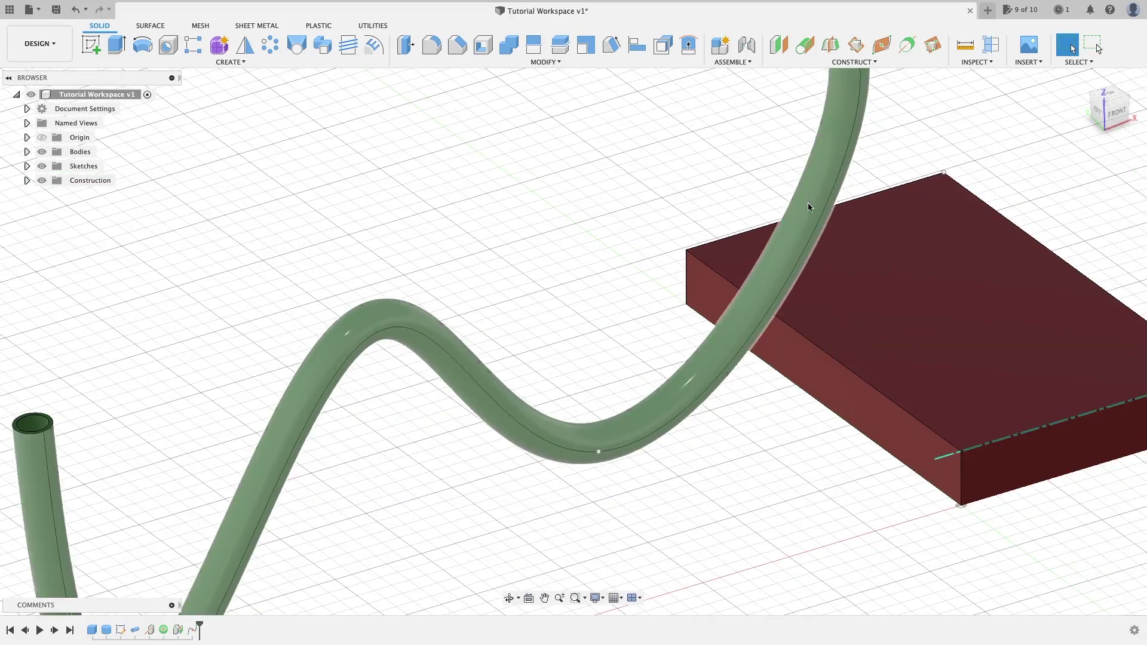
scroll(658, 354, "down", 6)
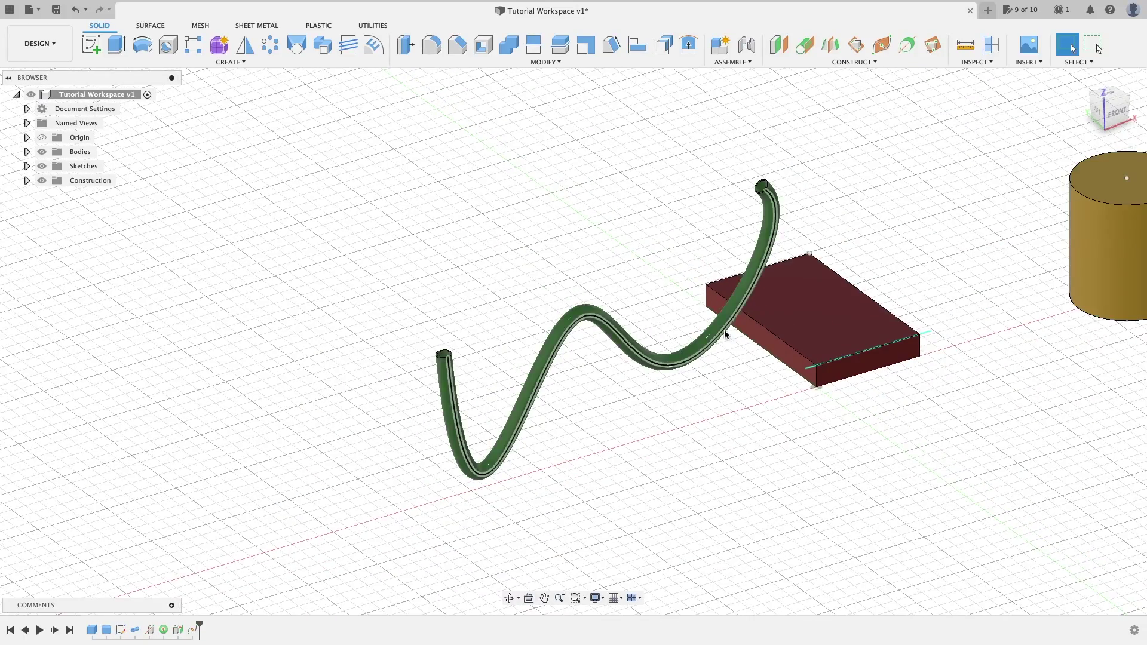
scroll(725, 330, "down", 2)
middle_click_drag(871, 292, 744, 303)
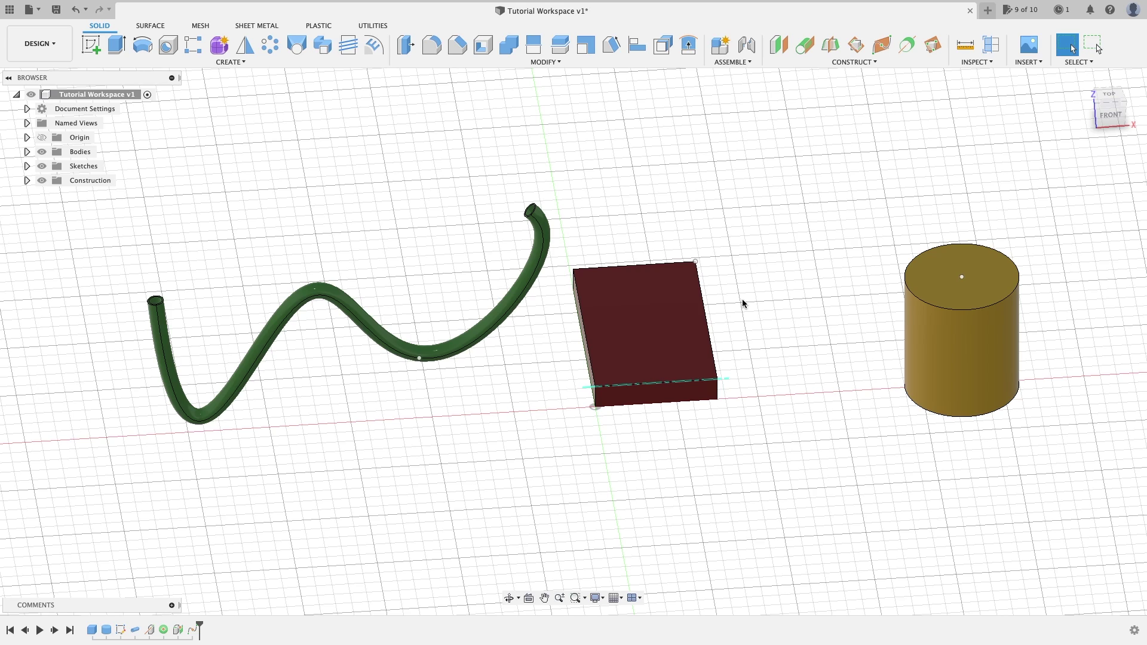